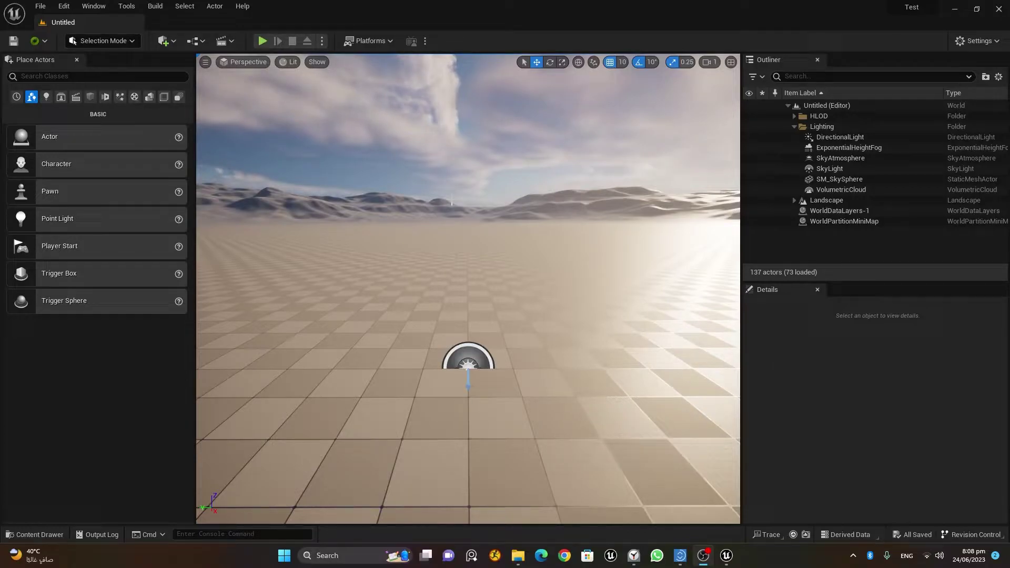
Search the project's Plugins list for 'meta'.
click(966, 41)
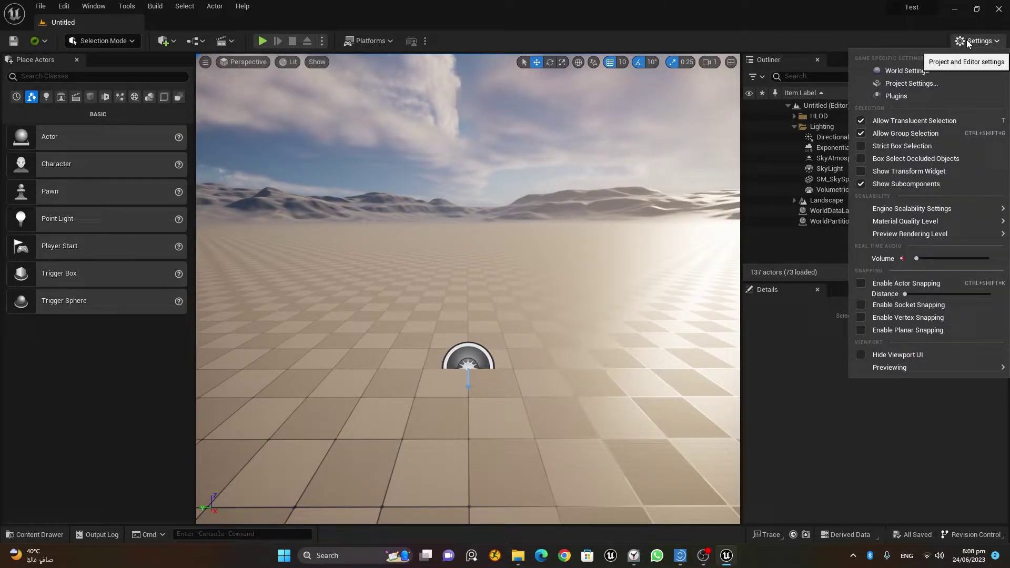
click(935, 99)
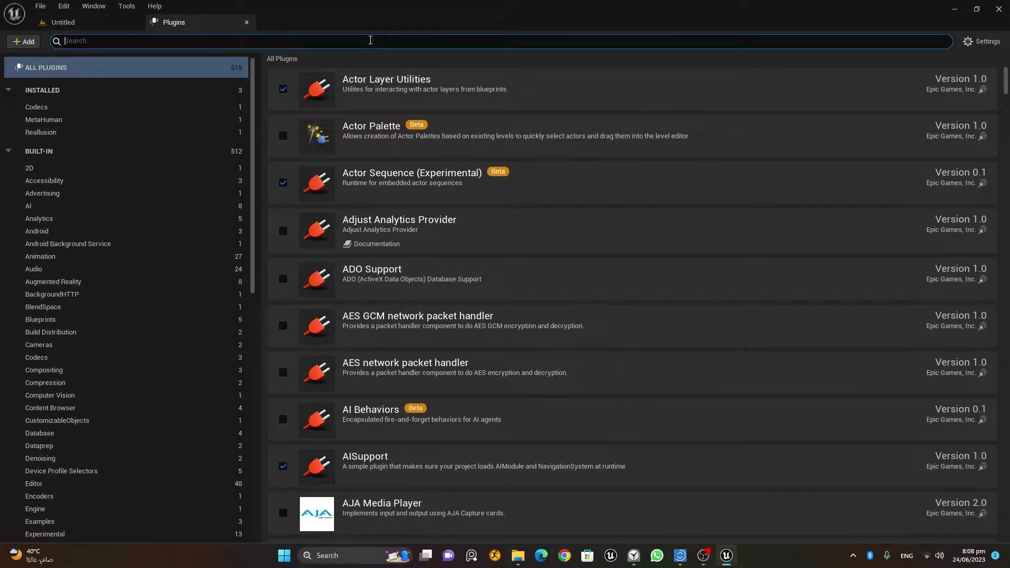
text(meta)
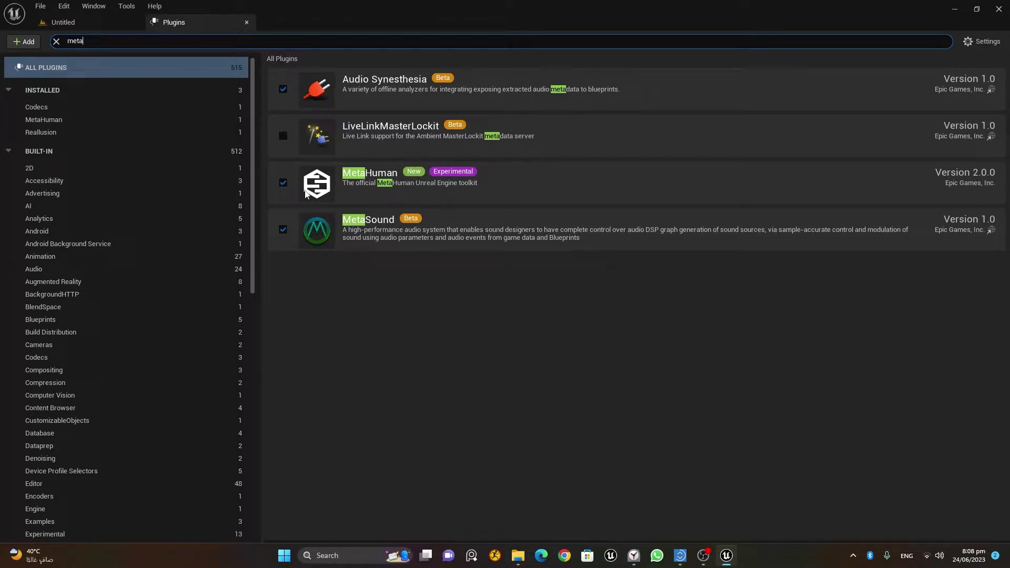
Back in the level, open the Munna_Kasai_clothed_LOD1_LODGroup skeletal mesh from the Character folder.
click(246, 23)
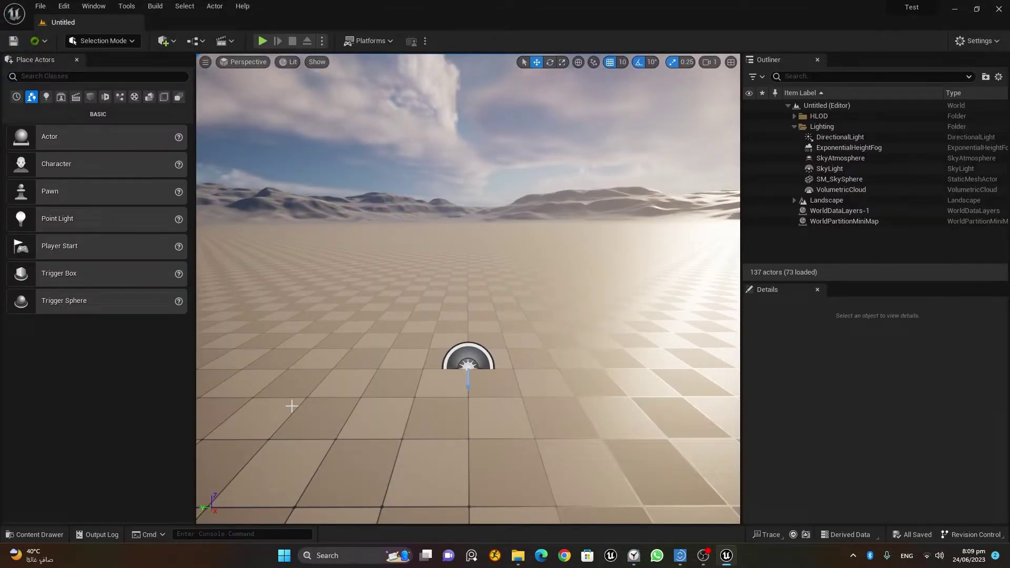
click(47, 535)
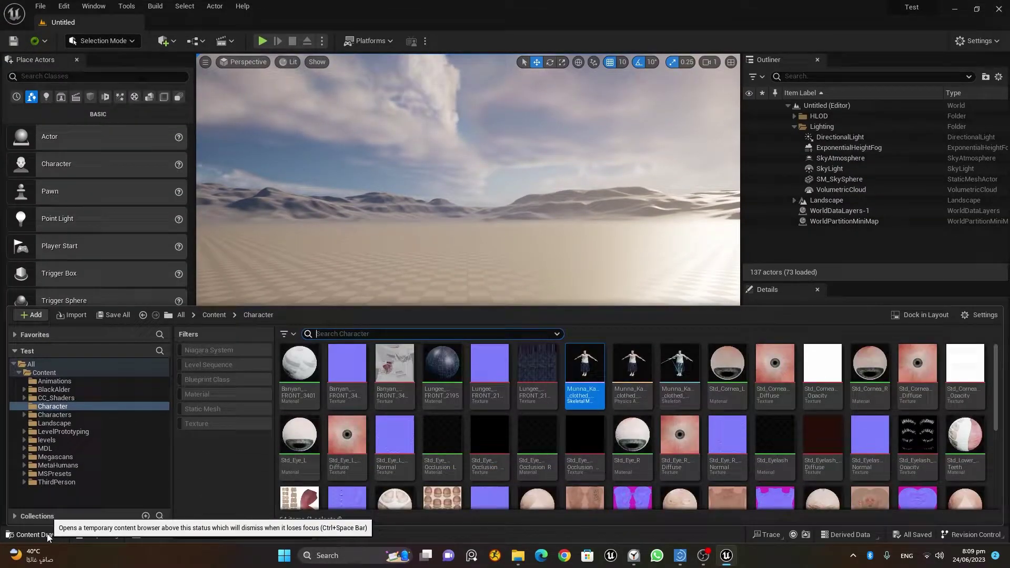
mouse_move(590, 364)
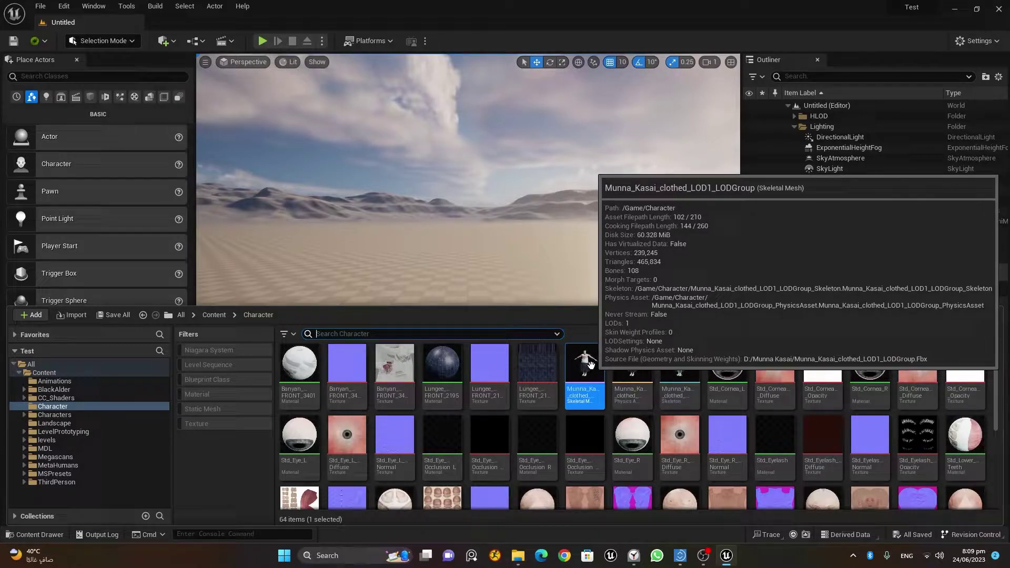
click(590, 367)
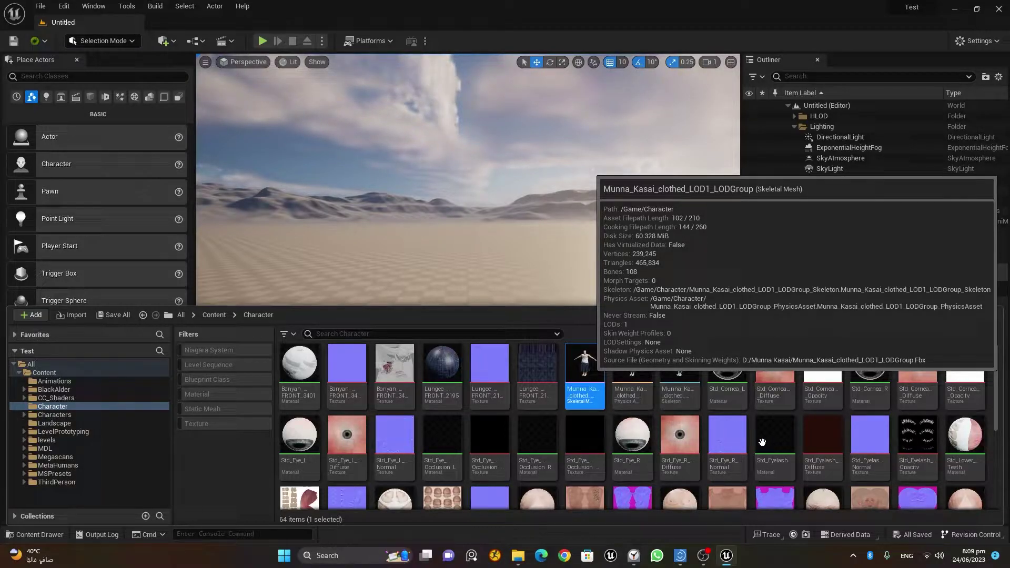
key(Return)
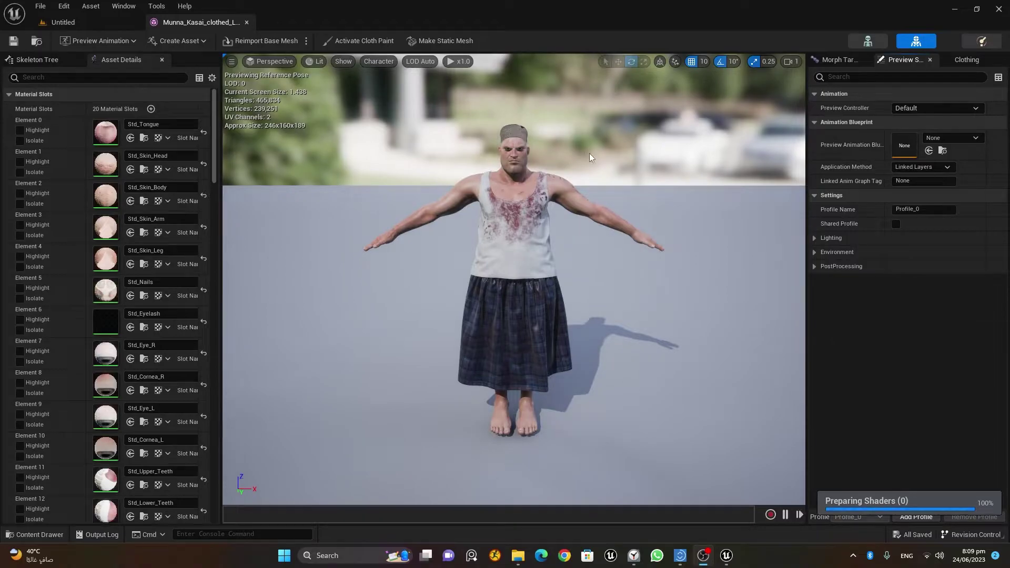
Zoom in, frame the clothed character, and orbit for a closer look at the head.
scroll(590, 157, up, 5)
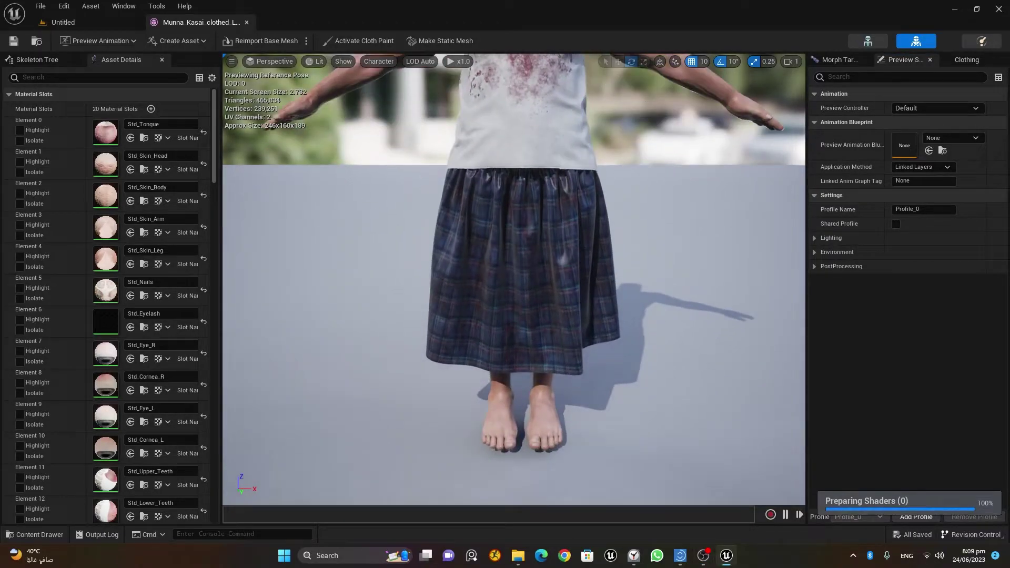
key(f)
scroll(514, 279, up, 6)
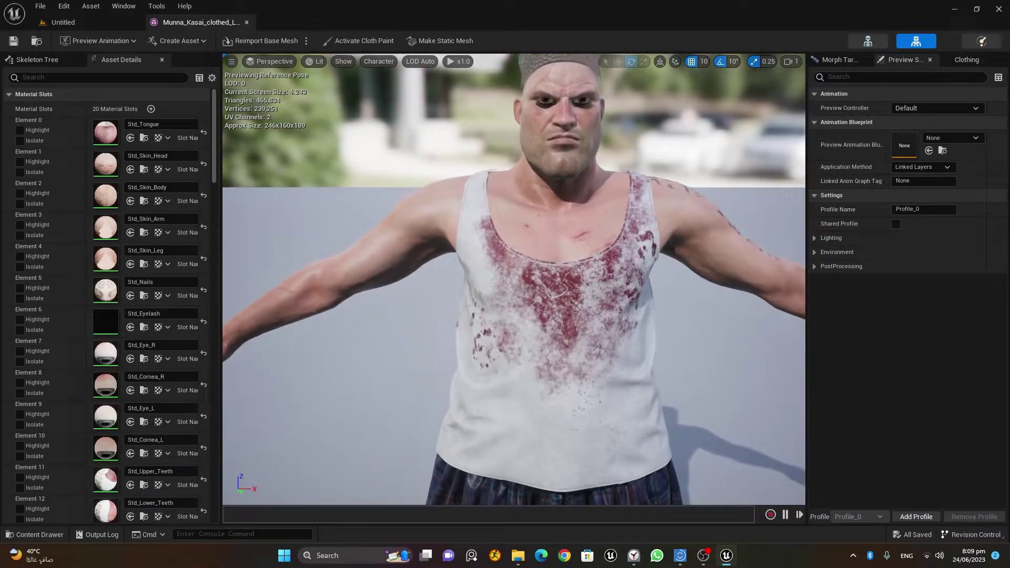
drag(513, 279, 605, 173)
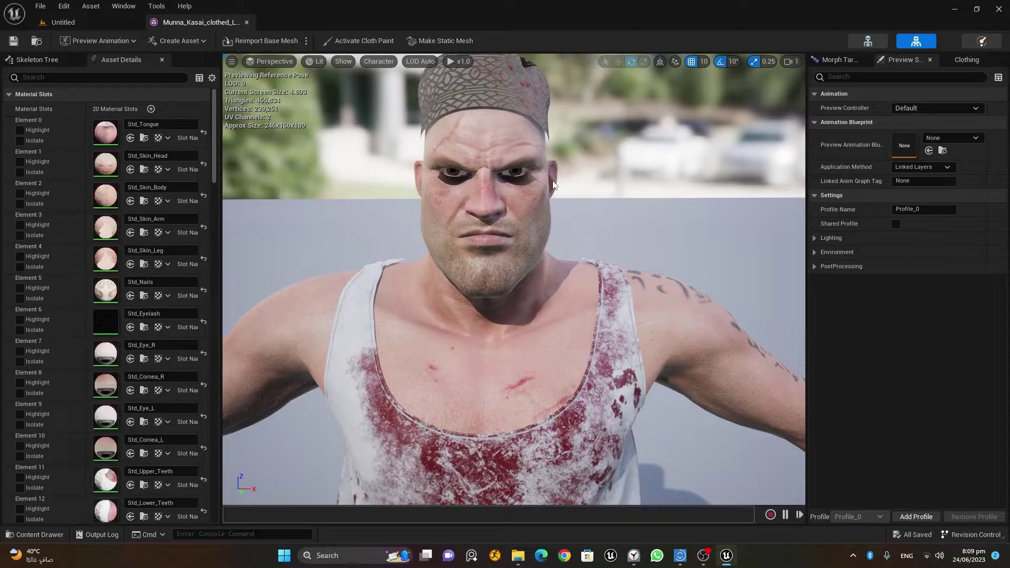
From the Untitled level, add a MetaHuman Identity named MunnaID in Character and open it.
click(64, 22)
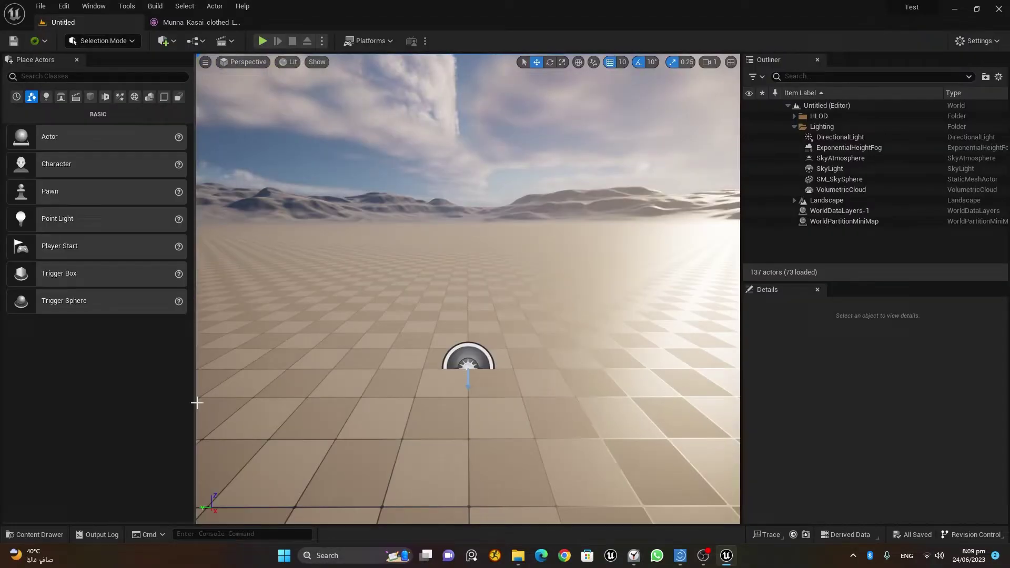
click(35, 534)
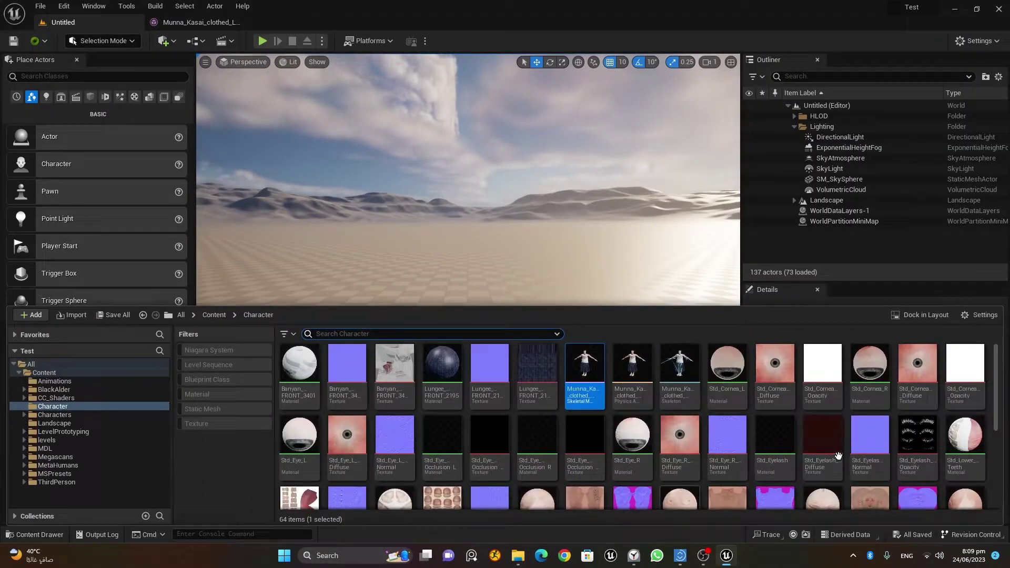
scroll(578, 436, down, 3)
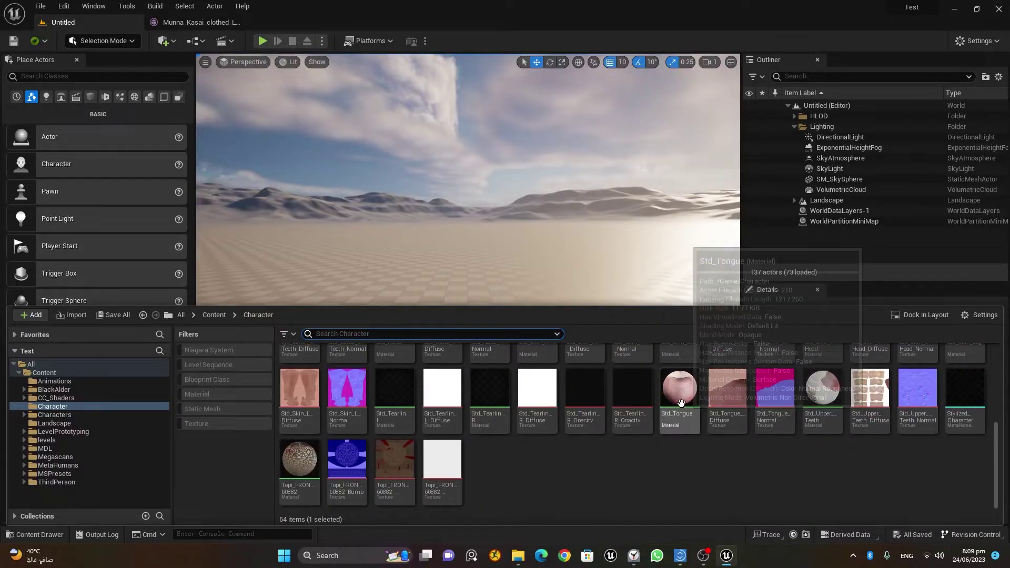
right_click(497, 462)
mouse_move(552, 414)
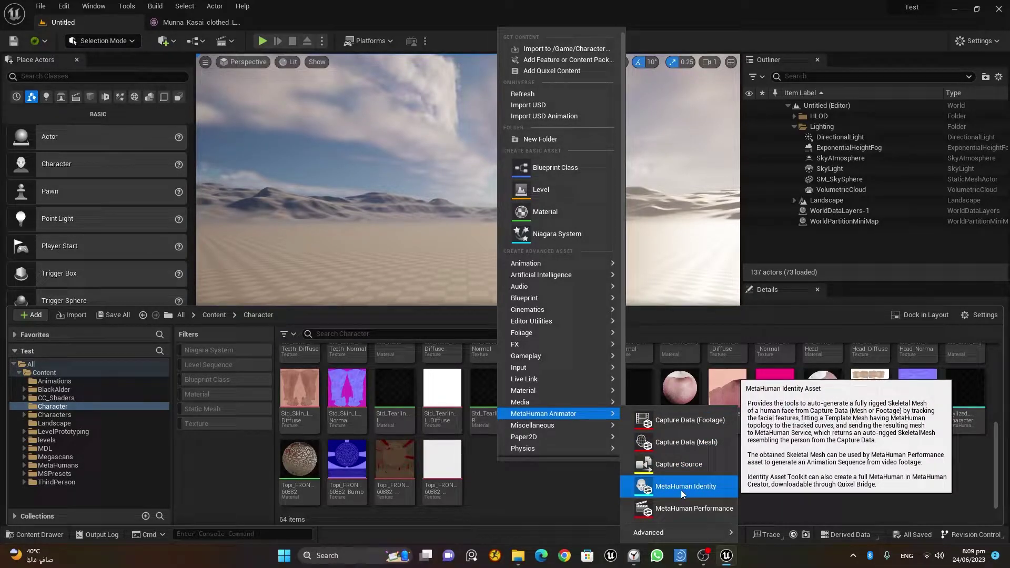
click(696, 486)
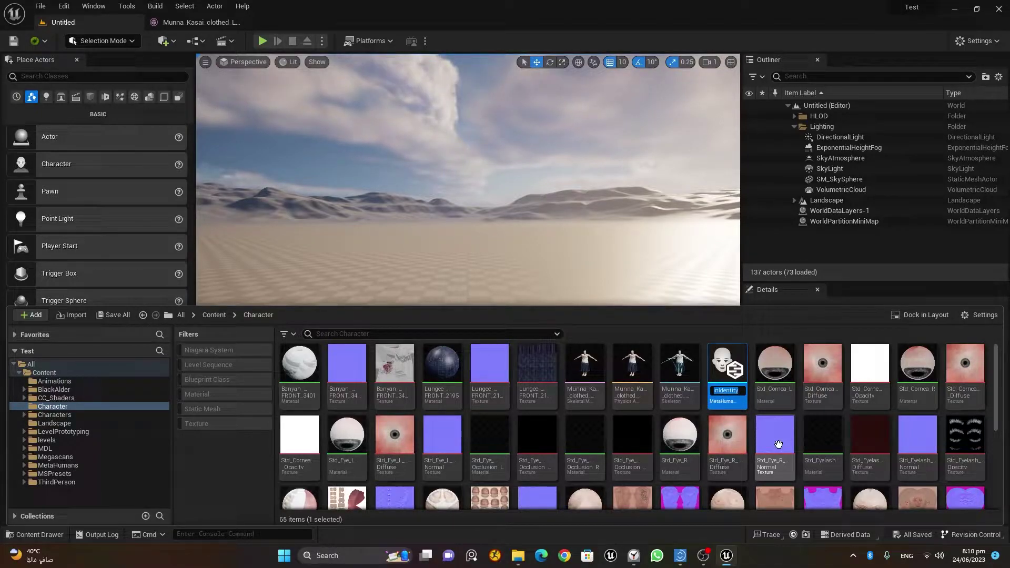
text(Munna)
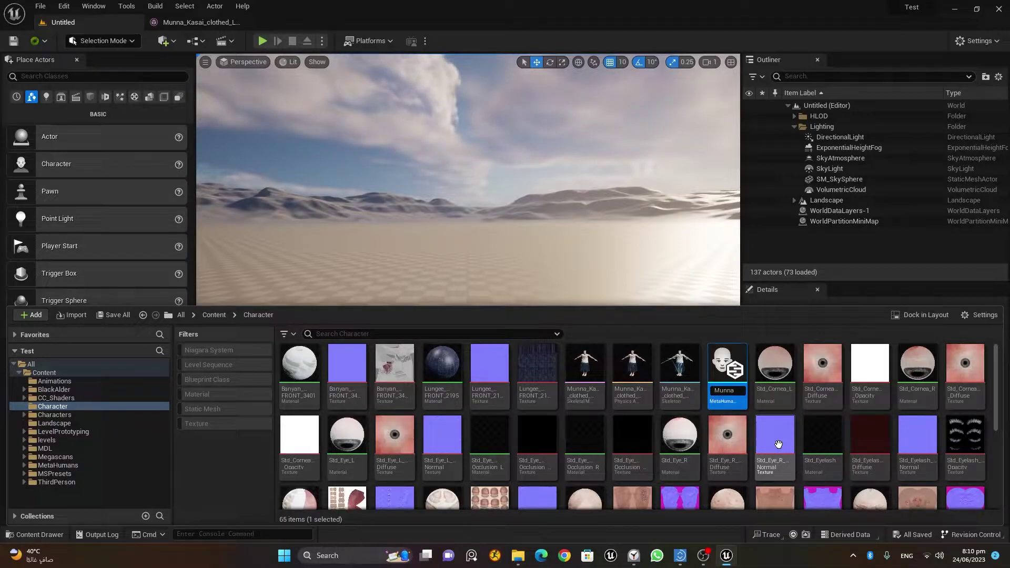
text(ID)
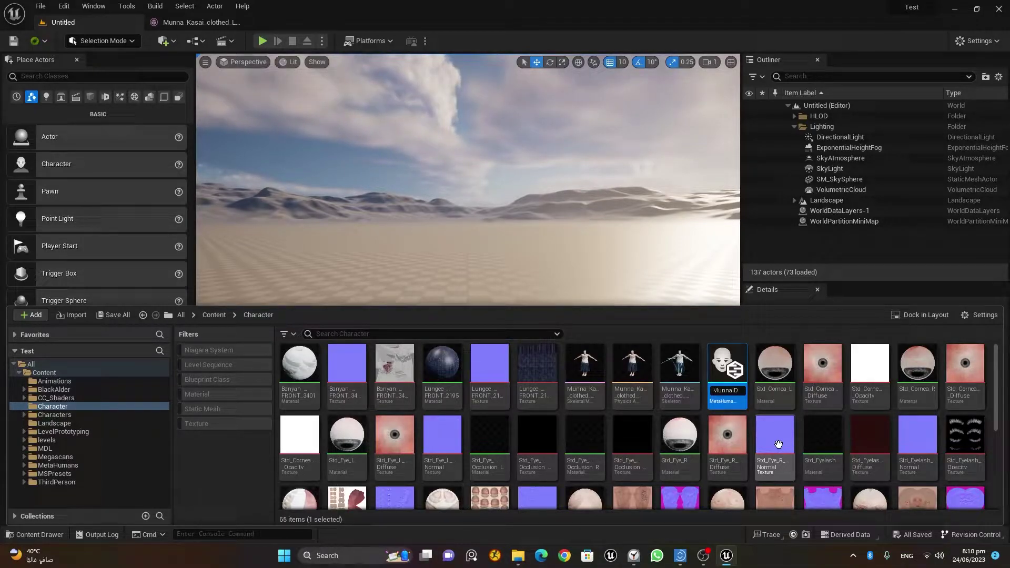
key(Return)
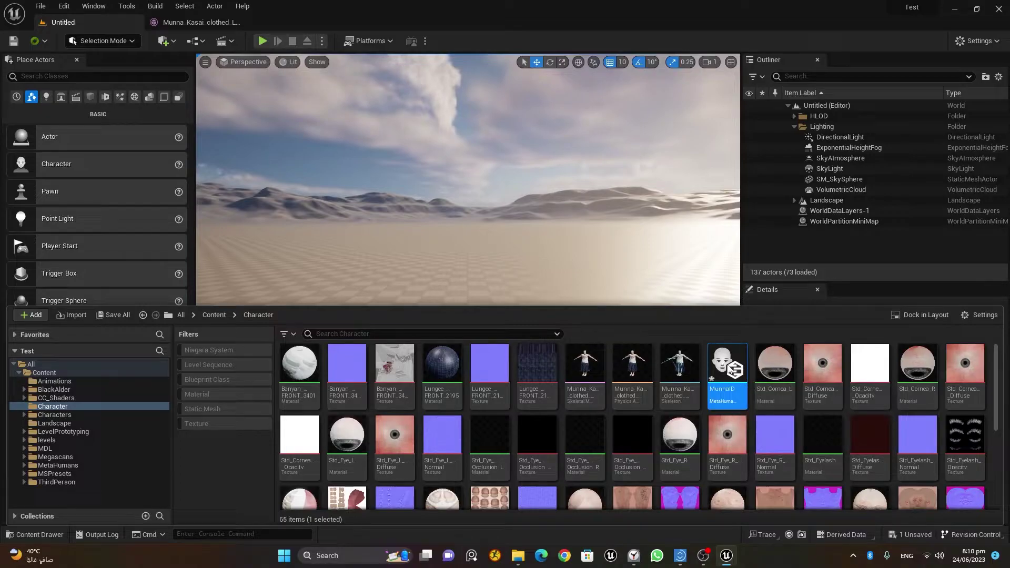
double_click(729, 369)
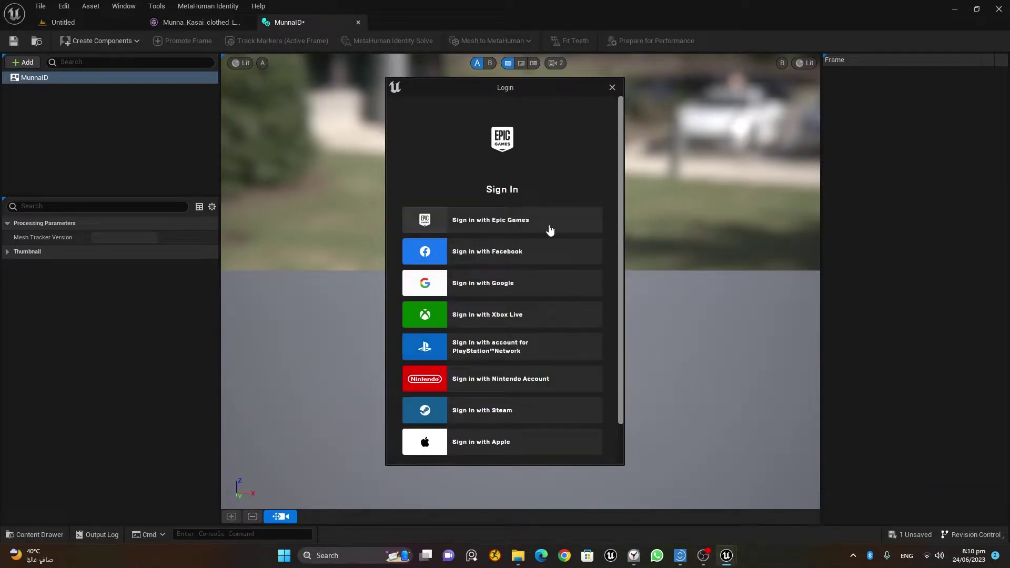
Sign in with the Epic Games account from the Login window.
click(544, 227)
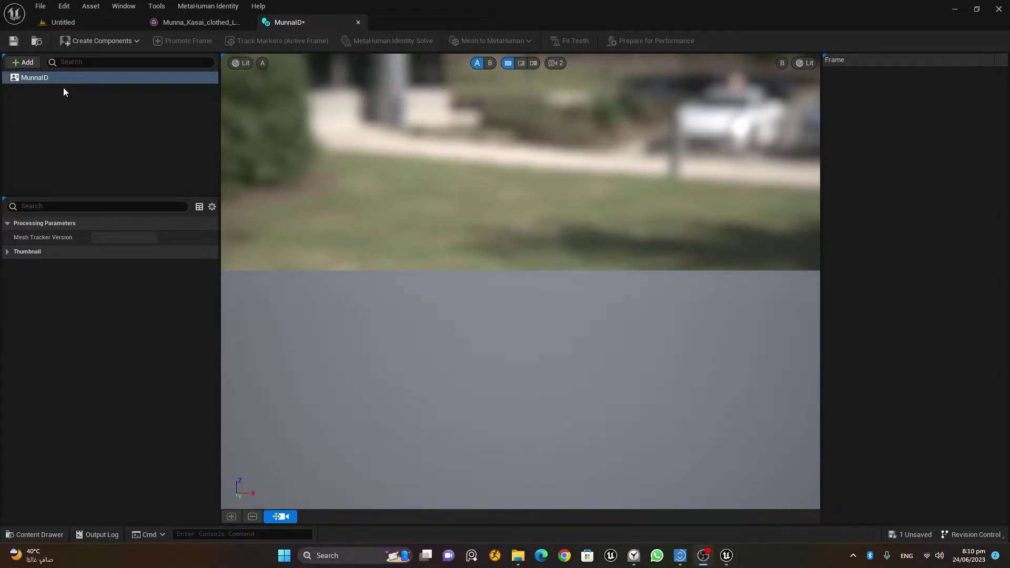
click(99, 42)
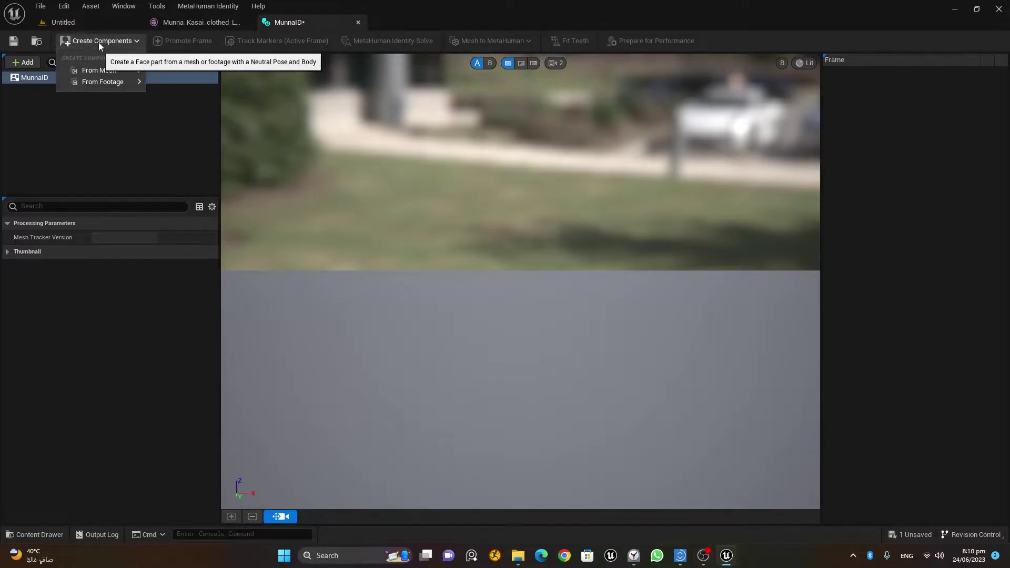
mouse_move(110, 83)
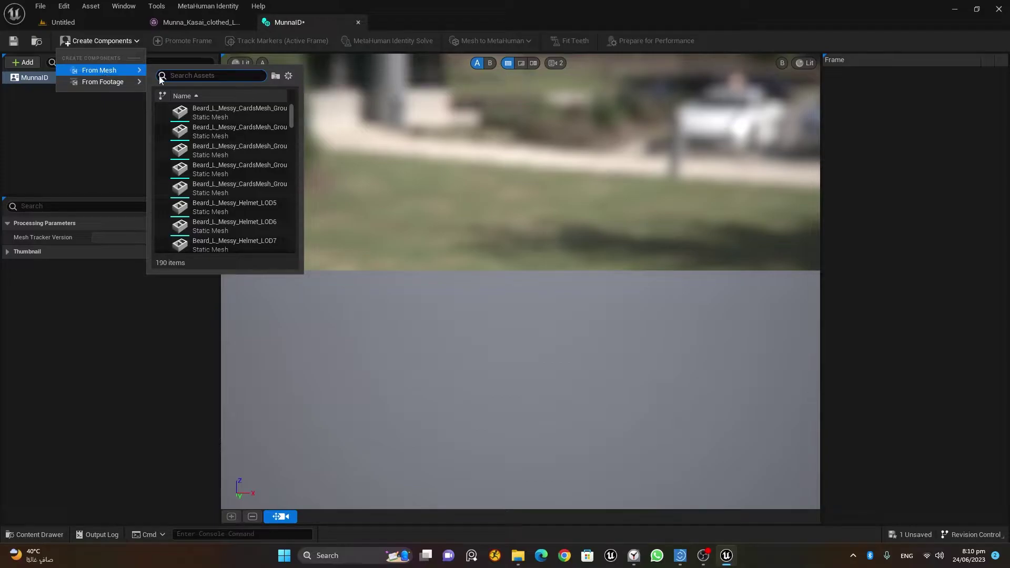
text(Munna)
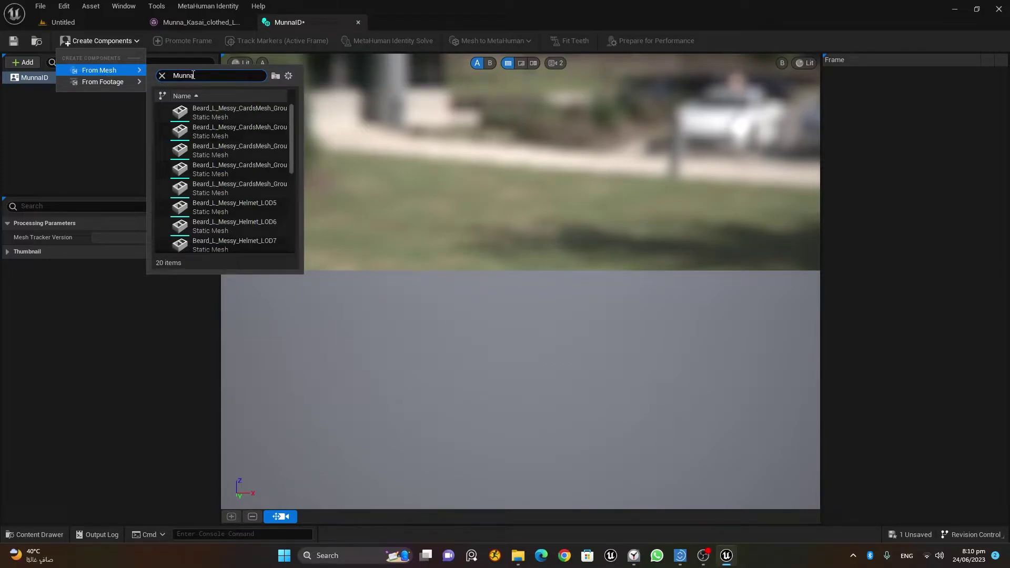
text(_Kasai_clot)
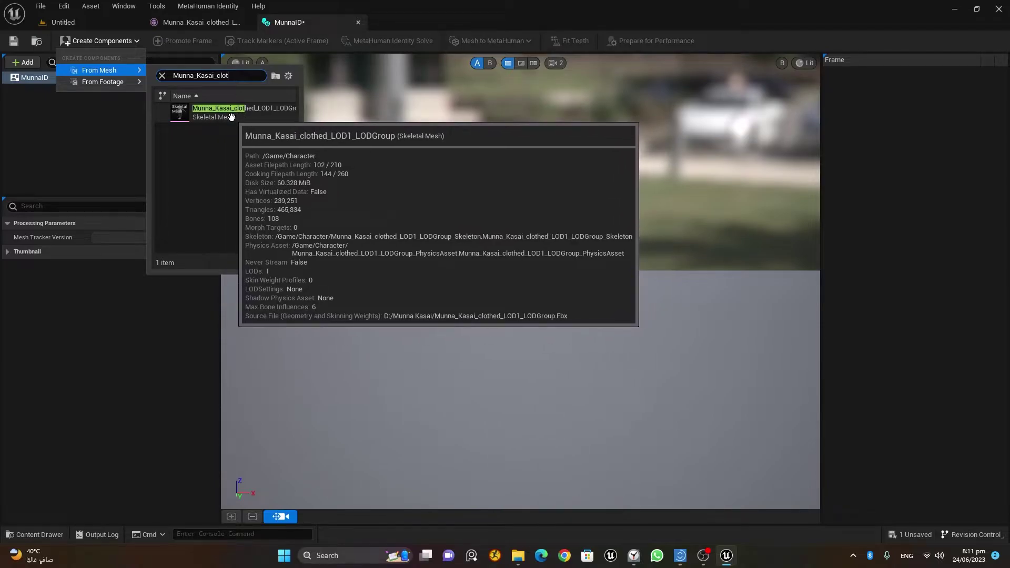
click(231, 114)
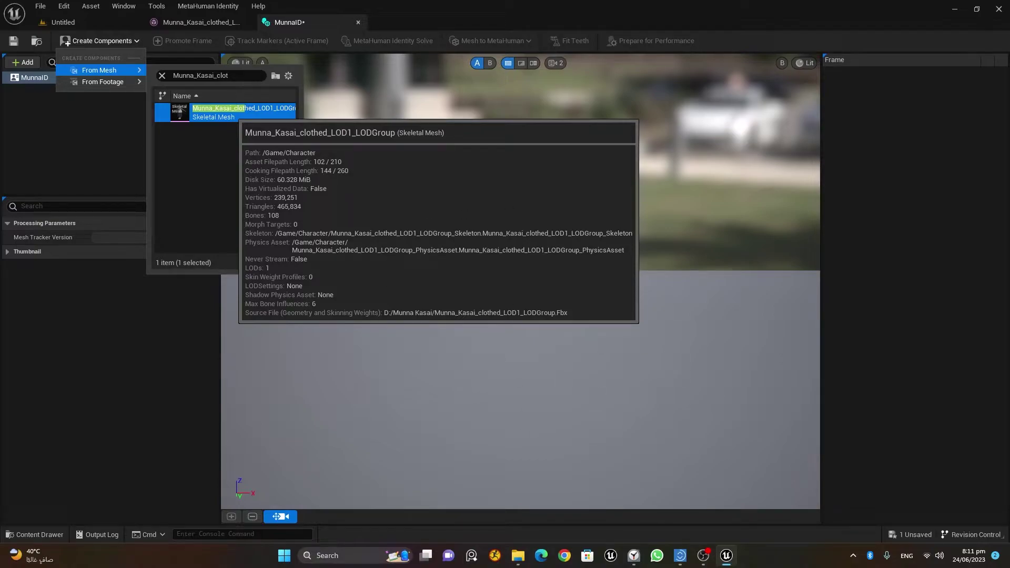
Confirm the face component from the chosen mesh and centre the head and torso in view.
key(Return)
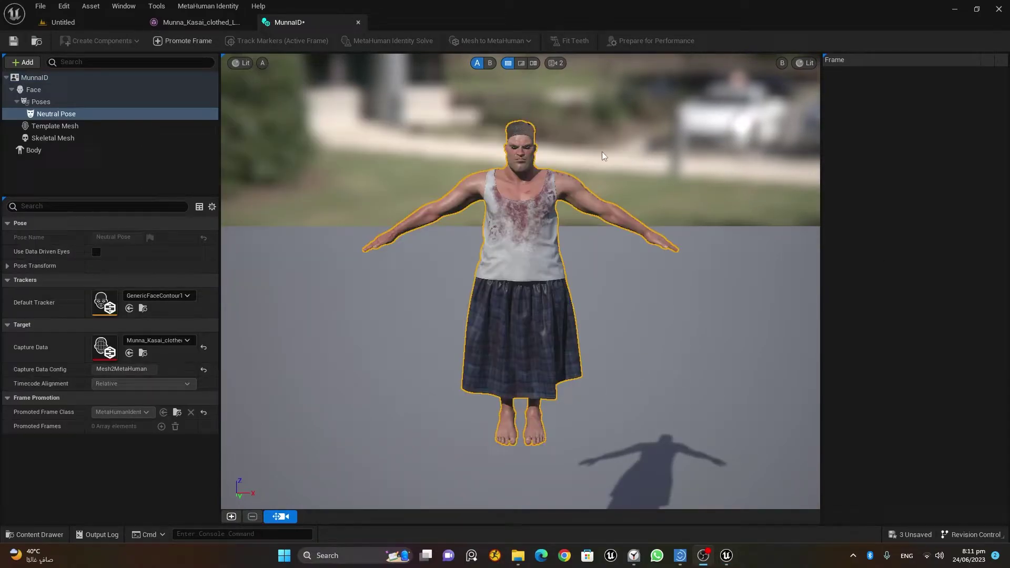
scroll(589, 143, up, 3)
scroll(582, 134, up, 2)
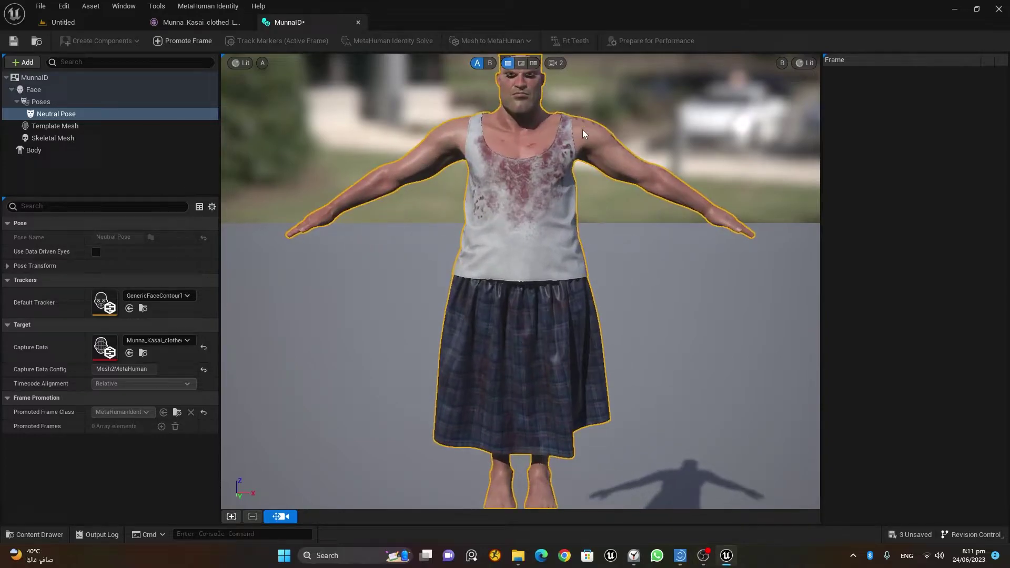
middle_drag(521, 282, 521, 353)
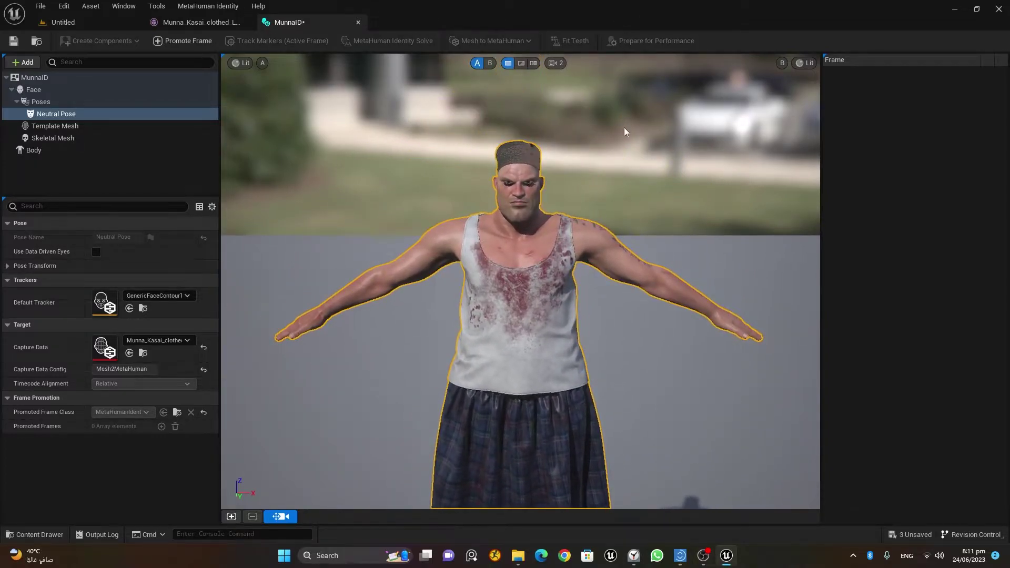
scroll(625, 131, up, 2)
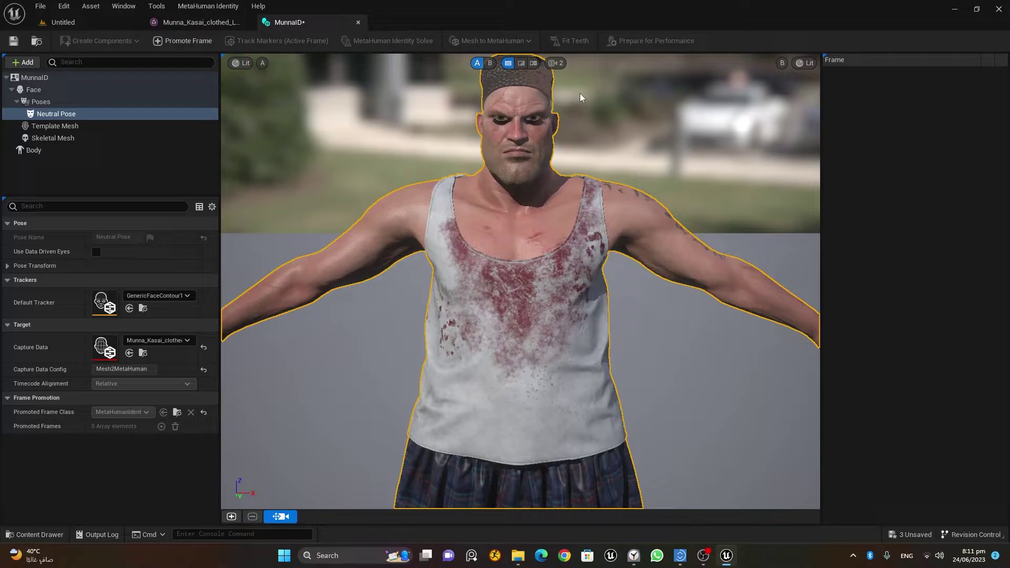
Set the viewport Field of View to 20 and frame the face squarely front-on.
click(556, 65)
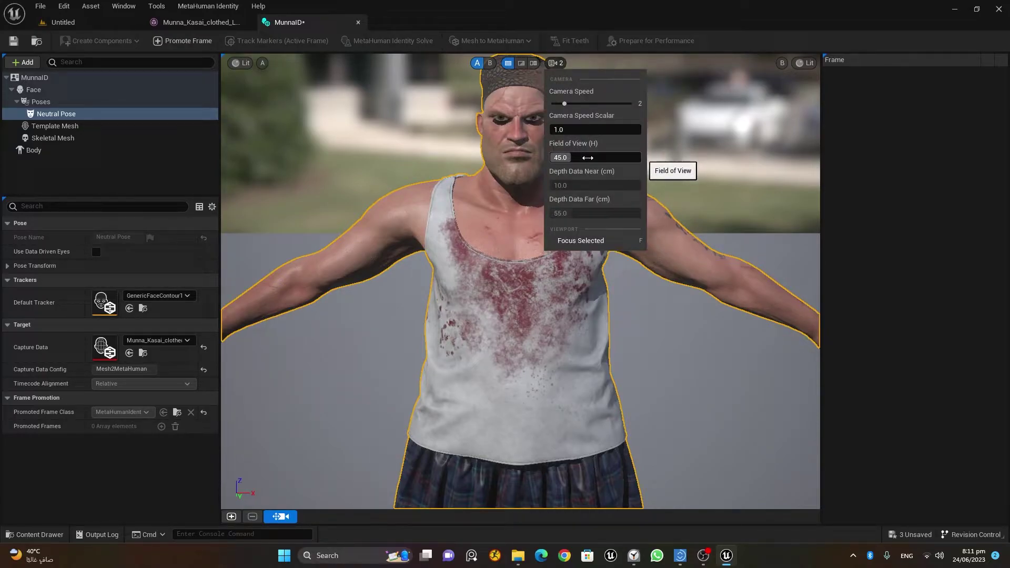
click(585, 158)
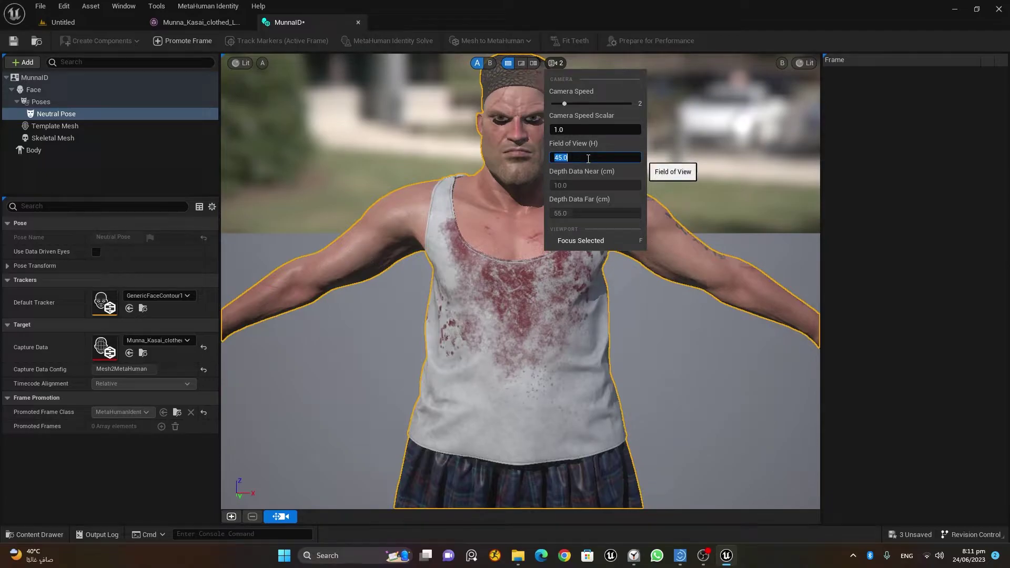
text(20)
key(Return)
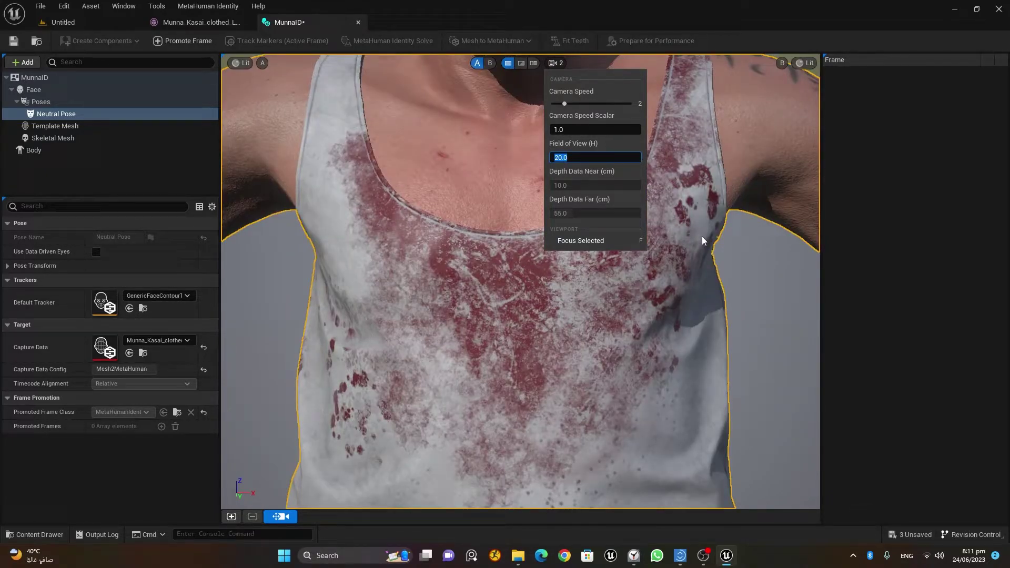
middle_drag(718, 249, 681, 248)
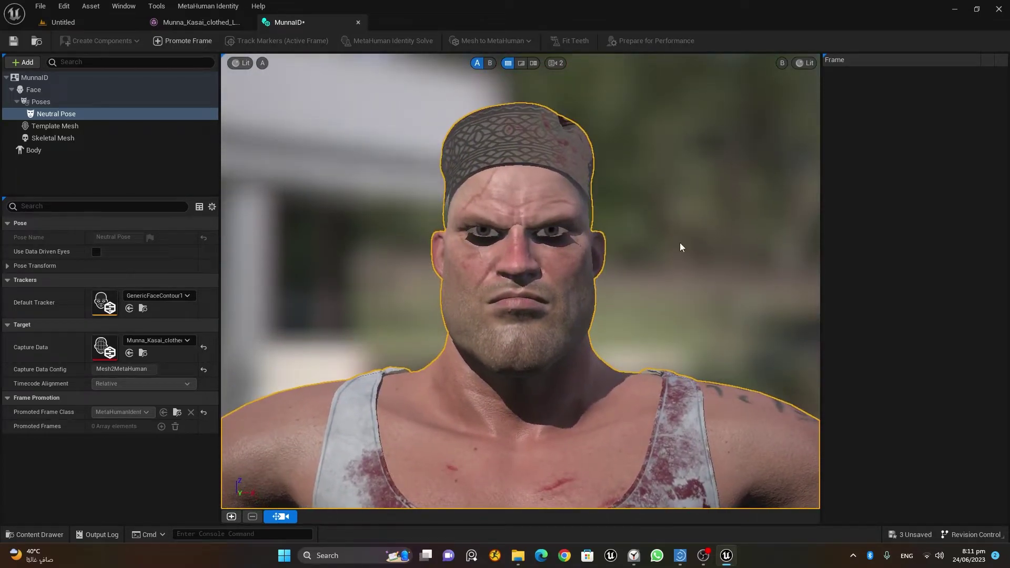
scroll(680, 241, up, 3)
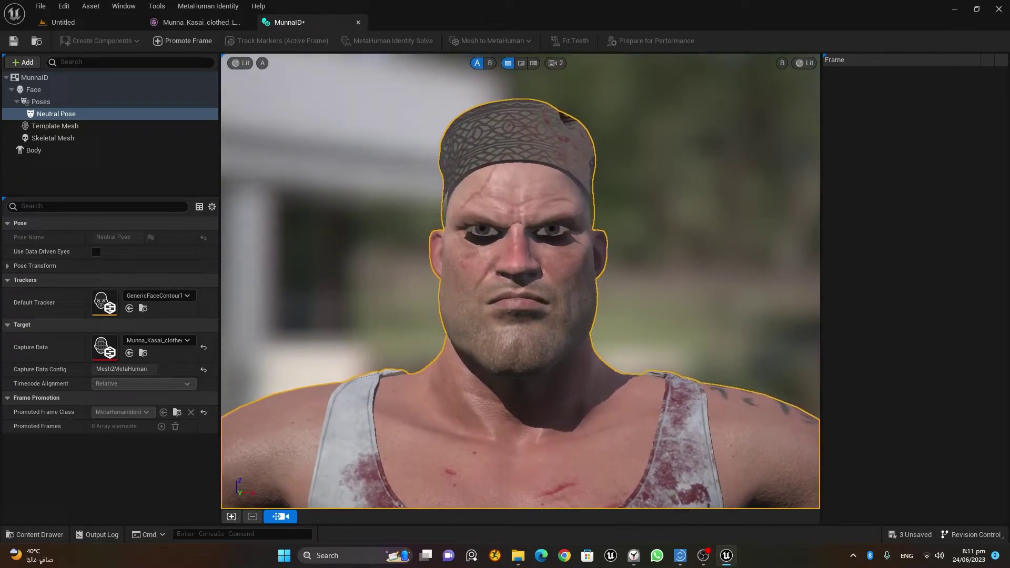
mouse_move(678, 235)
mouse_down()
mouse_move(678, 226)
mouse_move(683, 242)
mouse_up()
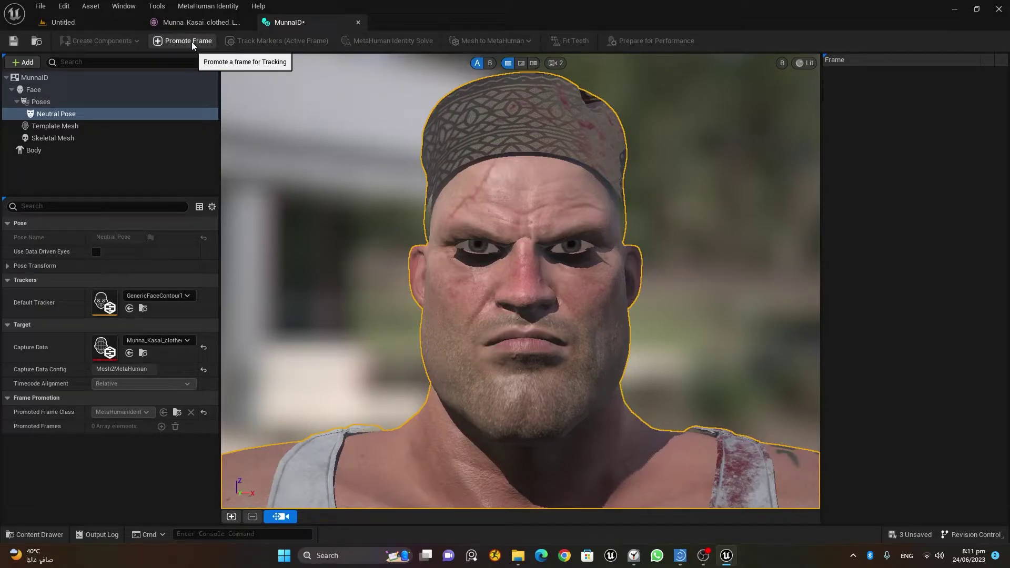
Promote the framed face as Frame 0 and accept it as the front view.
click(53, 115)
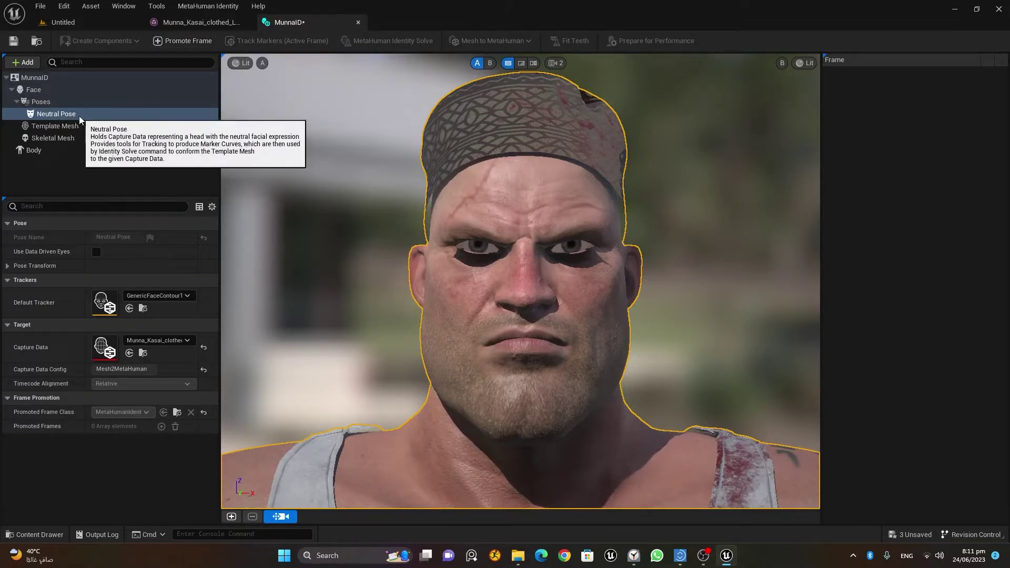
click(189, 42)
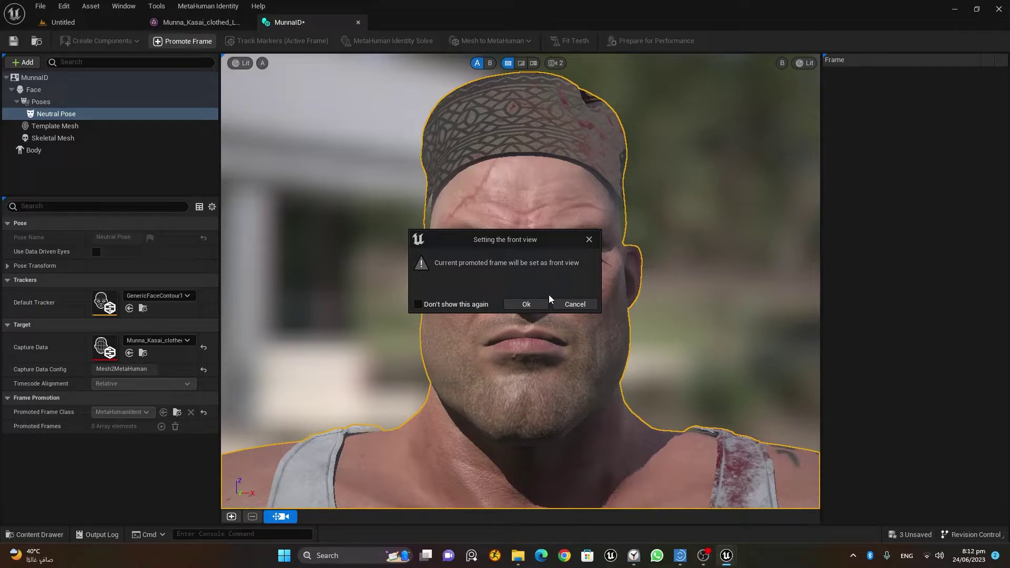
click(539, 304)
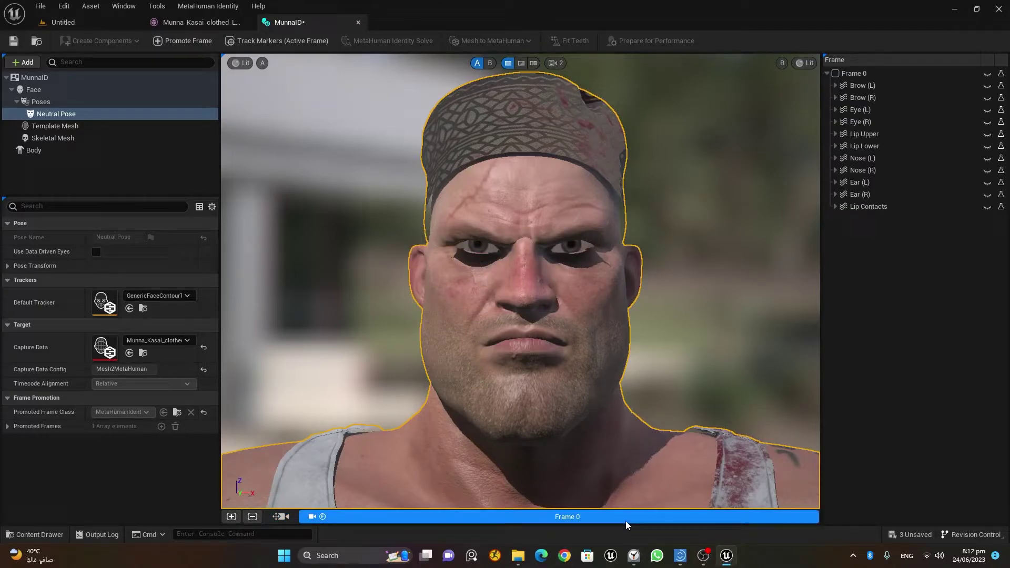
Enable Autotracking and Lock Camera on Frame 0.
right_click(682, 525)
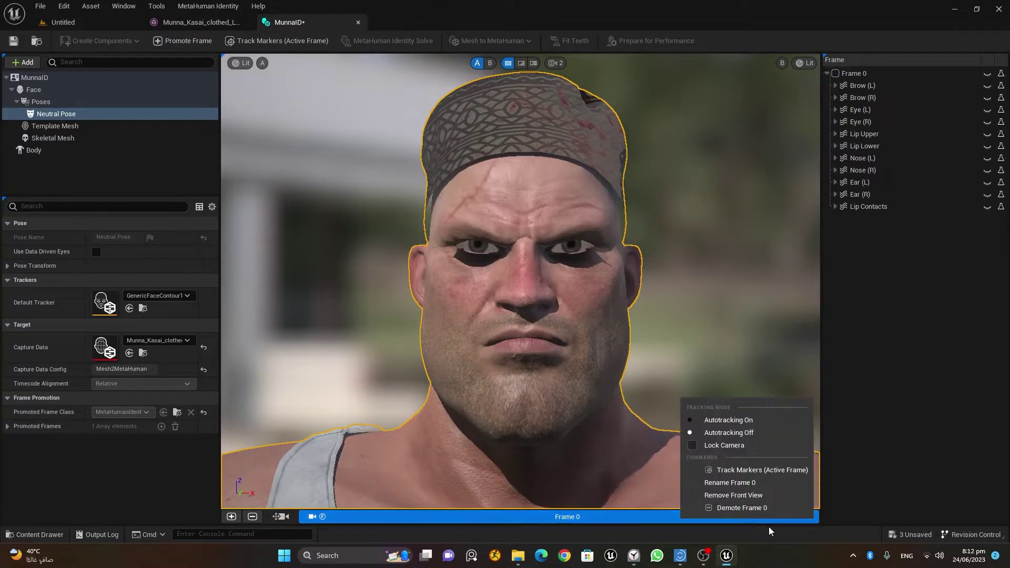
click(740, 421)
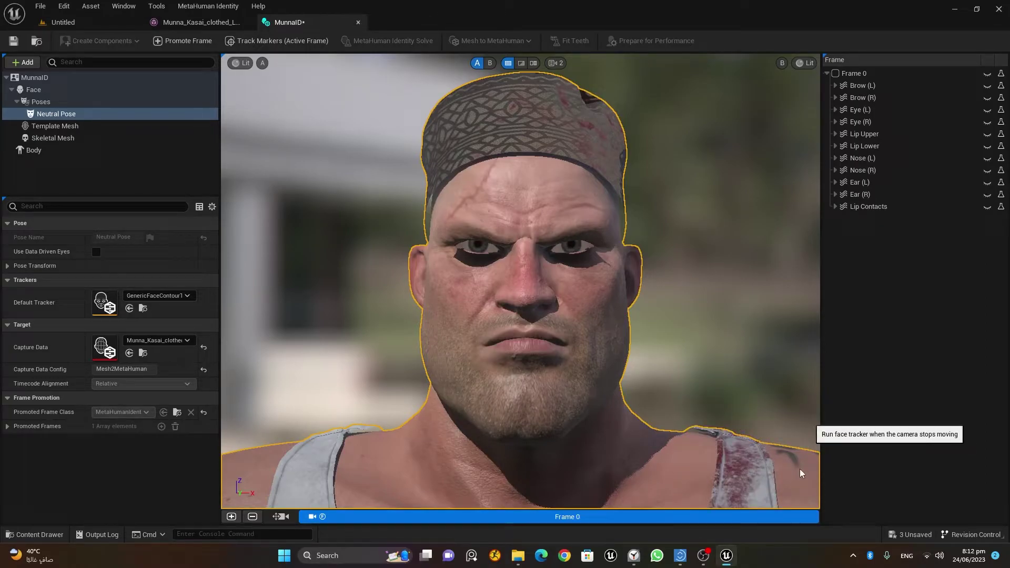
right_click(690, 521)
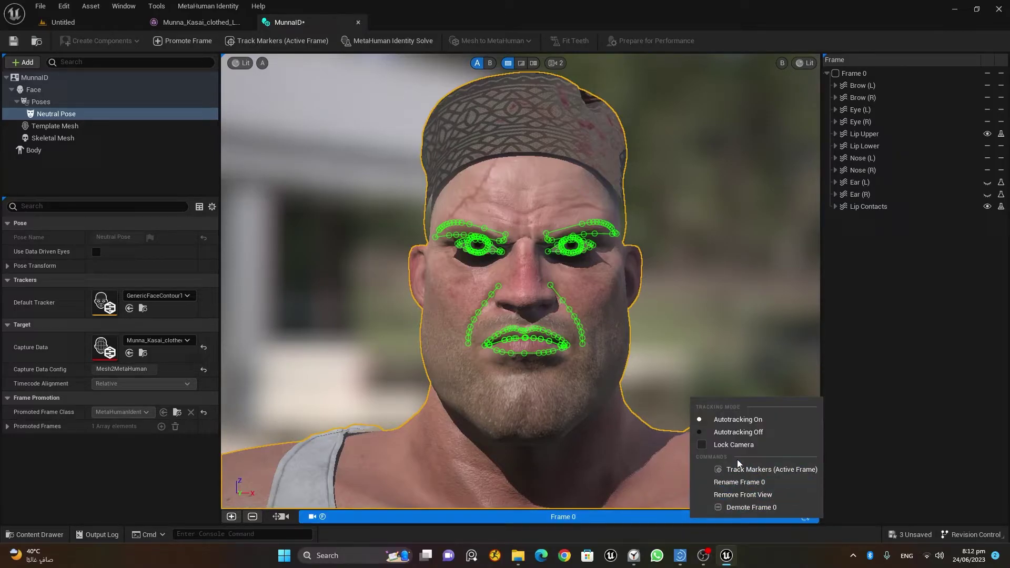
click(734, 445)
Zoom and pan to inspect the tracked marker curves around both eyes.
scroll(593, 245, up, 5)
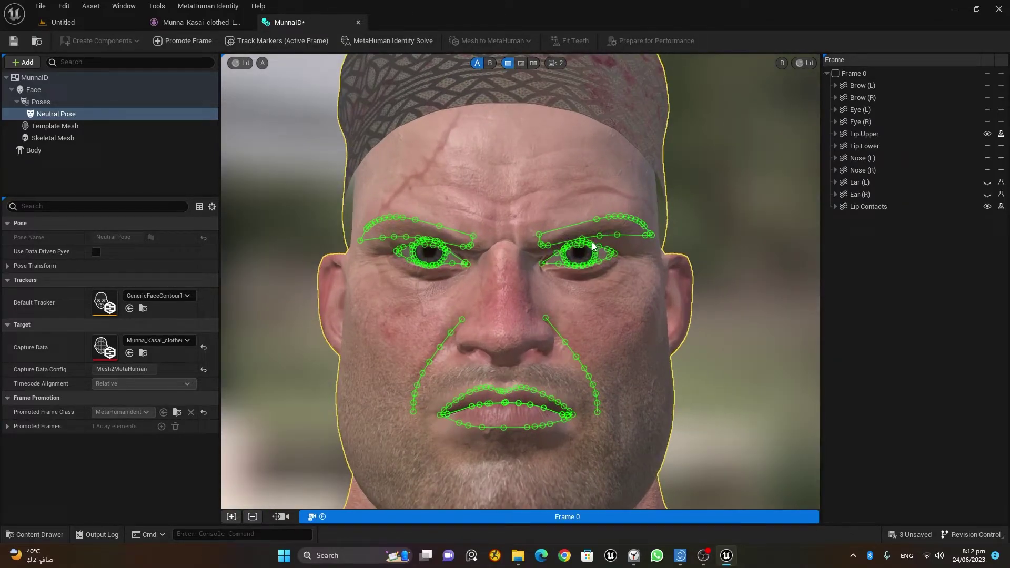
scroll(593, 245, up, 5)
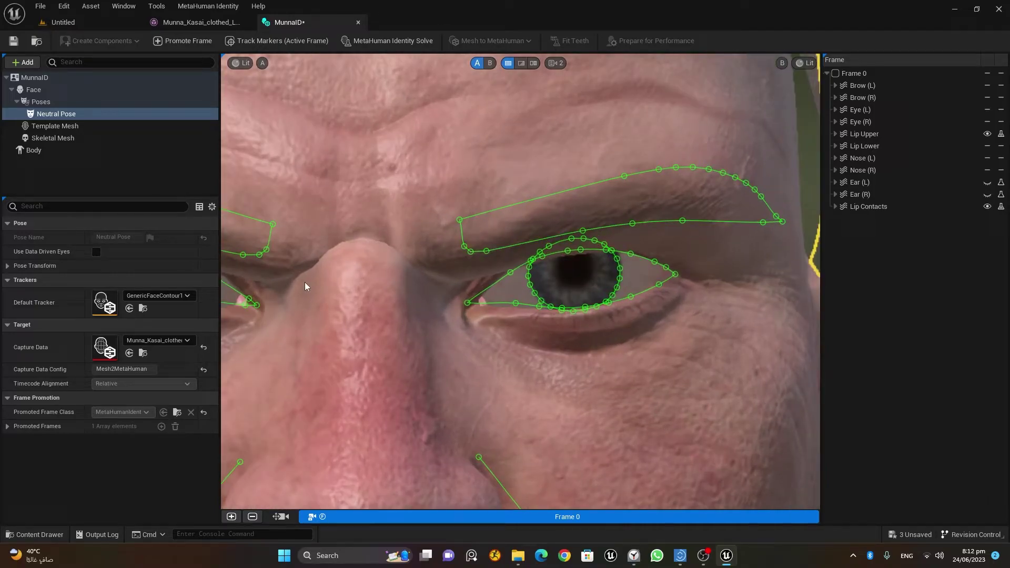
scroll(305, 286, down, 1)
middle_drag(356, 326, 489, 305)
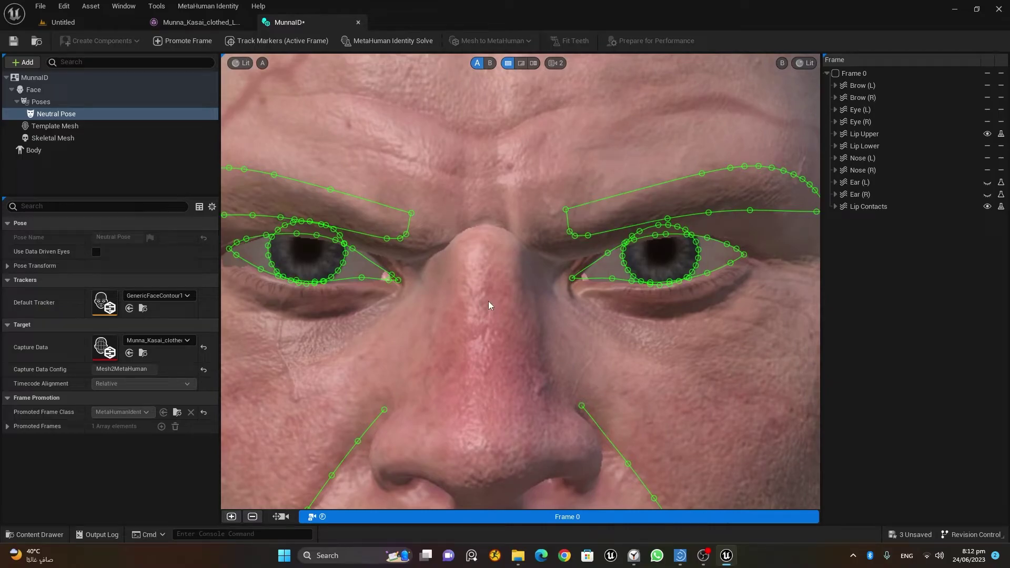
scroll(478, 303, down, 6)
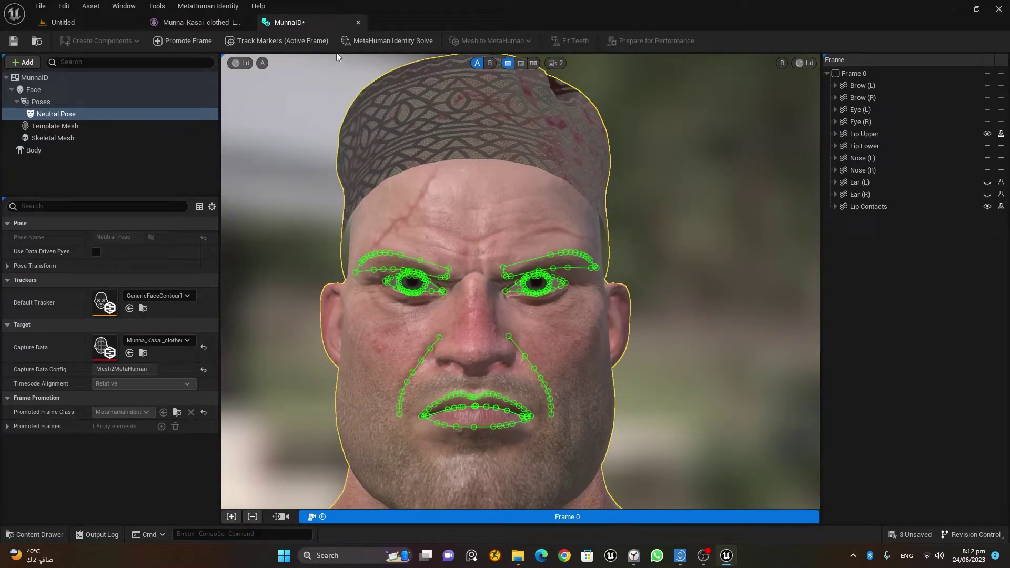
Run MetaHuman Identity Solve, then toggle A/B views to compare template mesh and textured face.
click(403, 45)
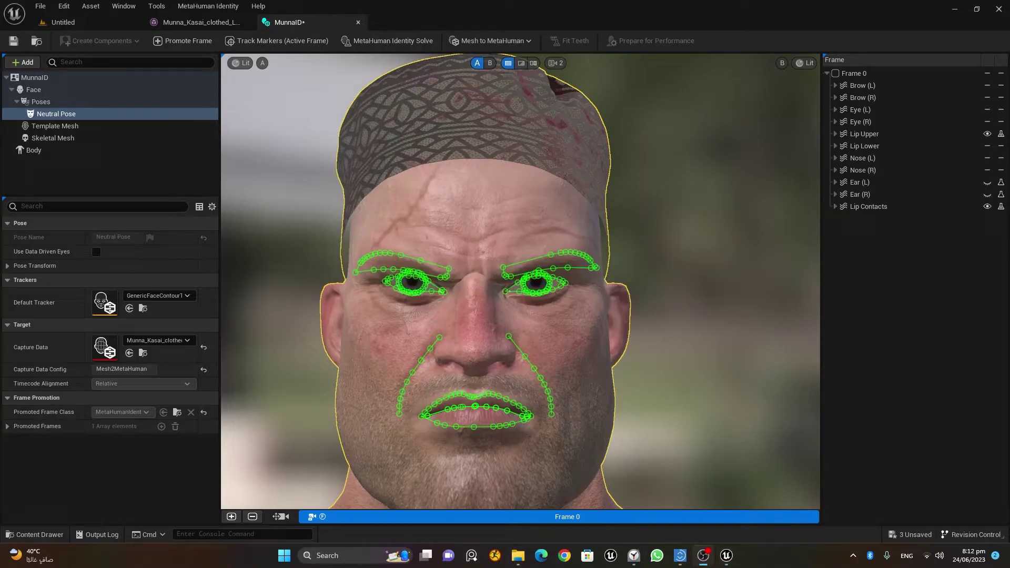
click(489, 64)
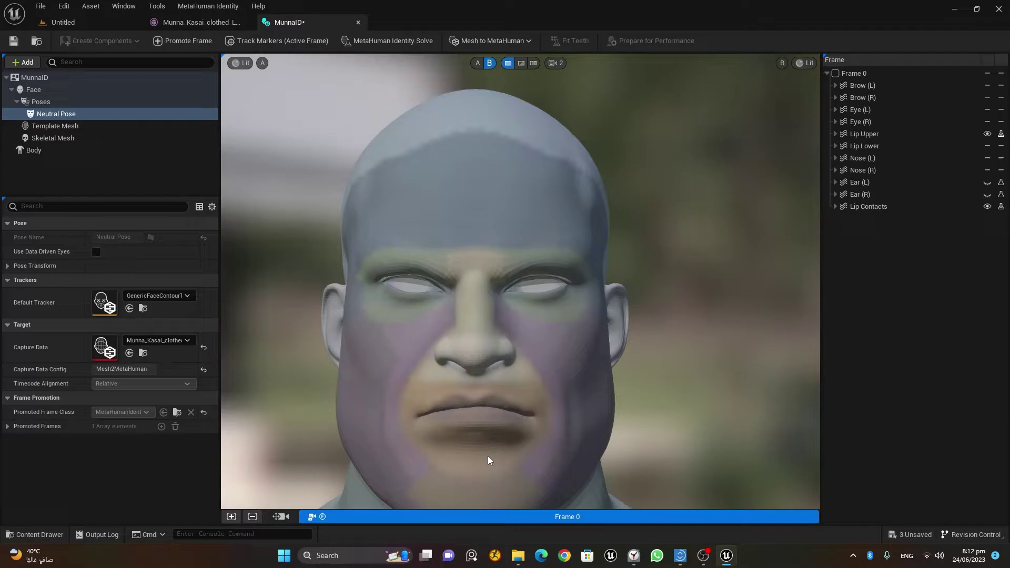
click(478, 63)
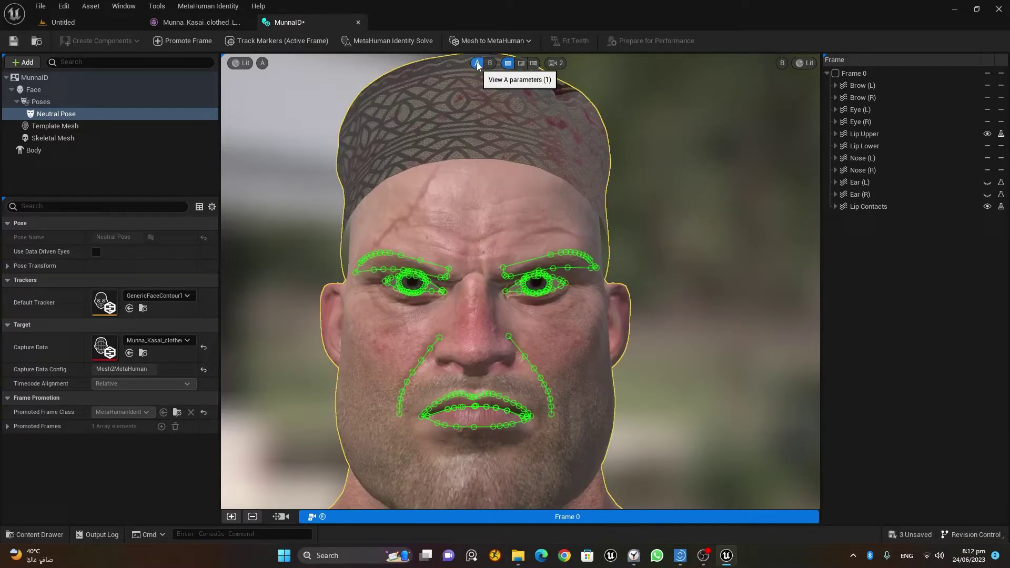
click(490, 64)
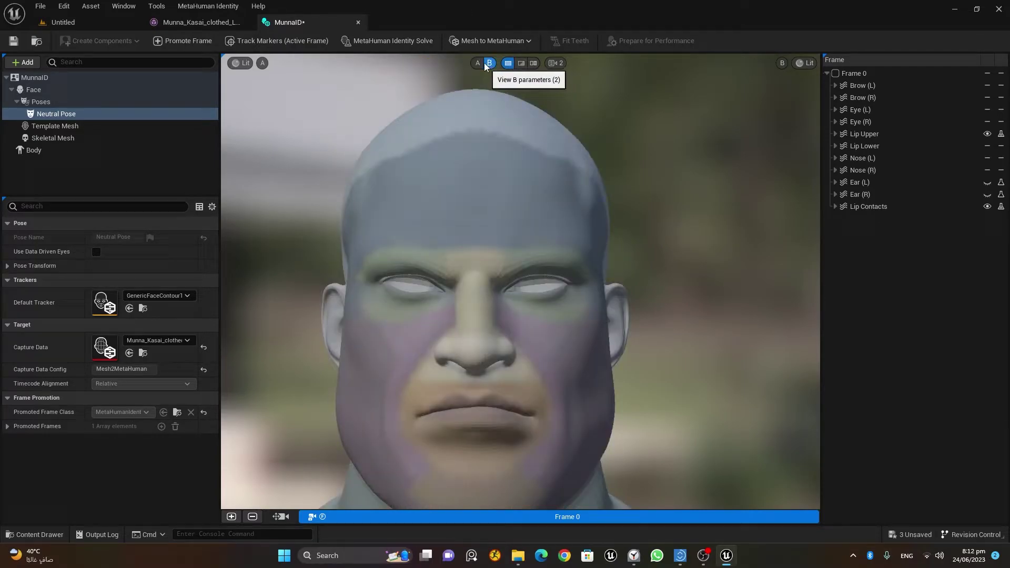
click(478, 63)
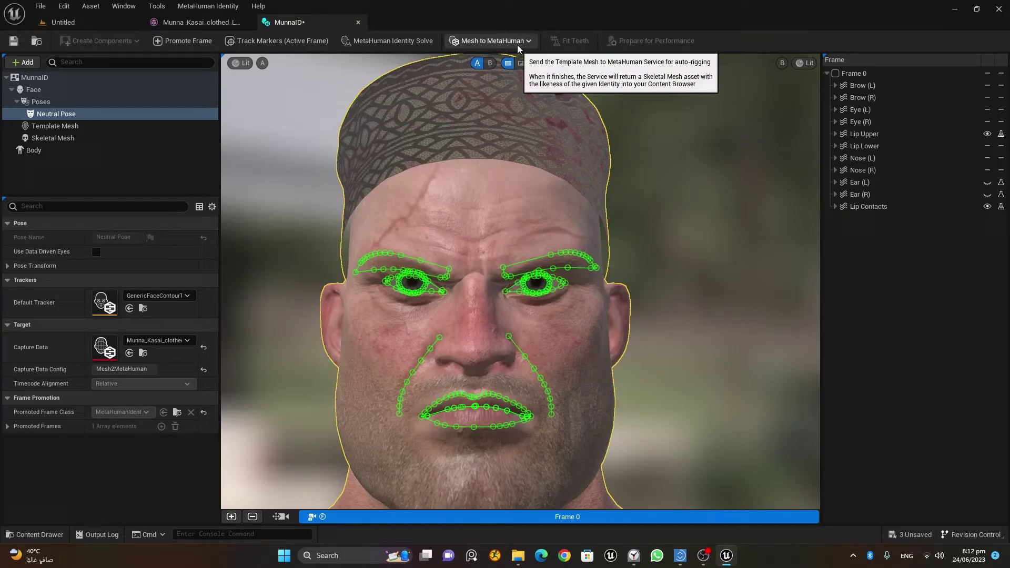
Select Body, drag Height fully right, and pick the heavy, broad body-type thumbnail.
click(37, 152)
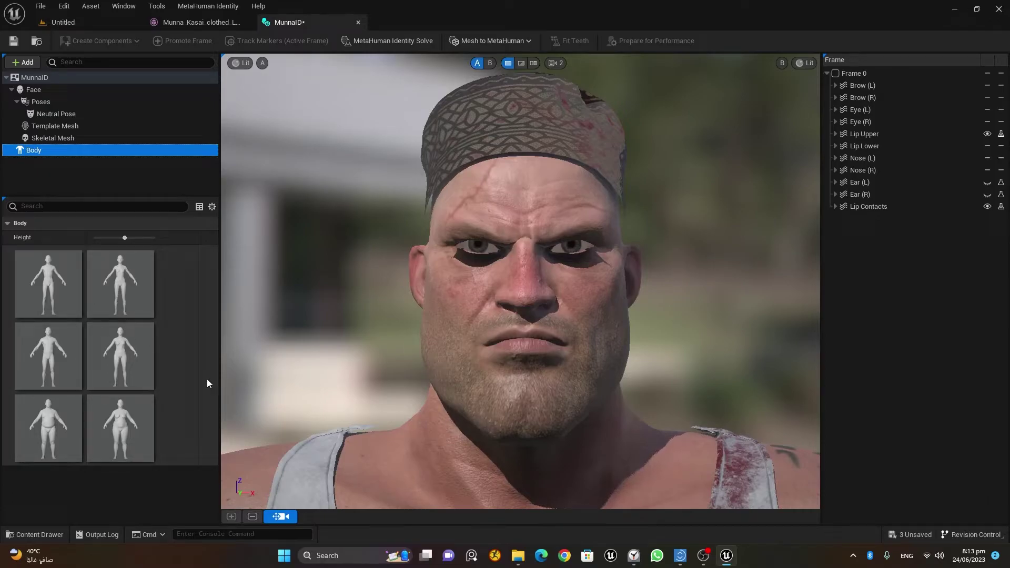
drag(125, 237, 153, 237)
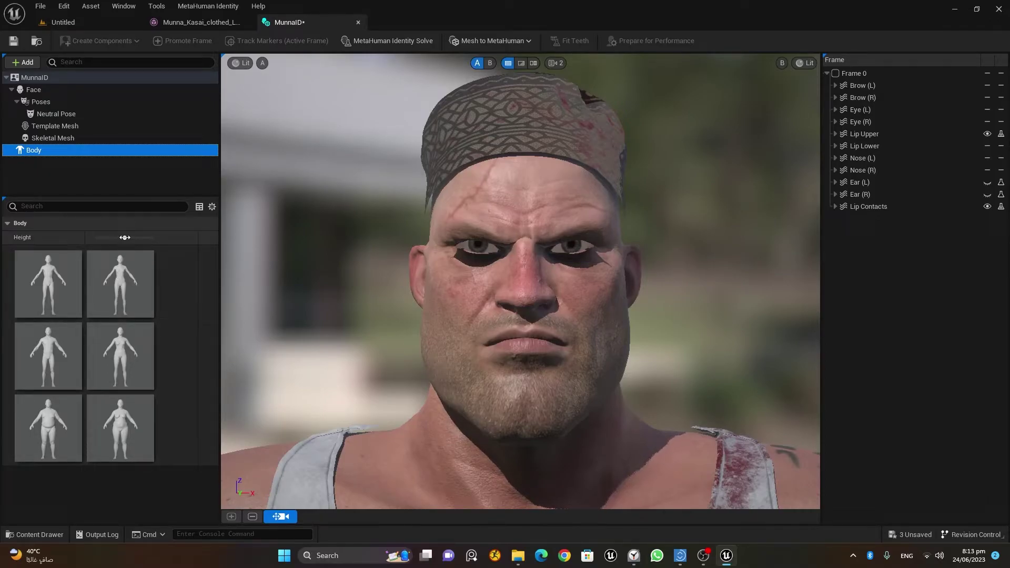
click(55, 425)
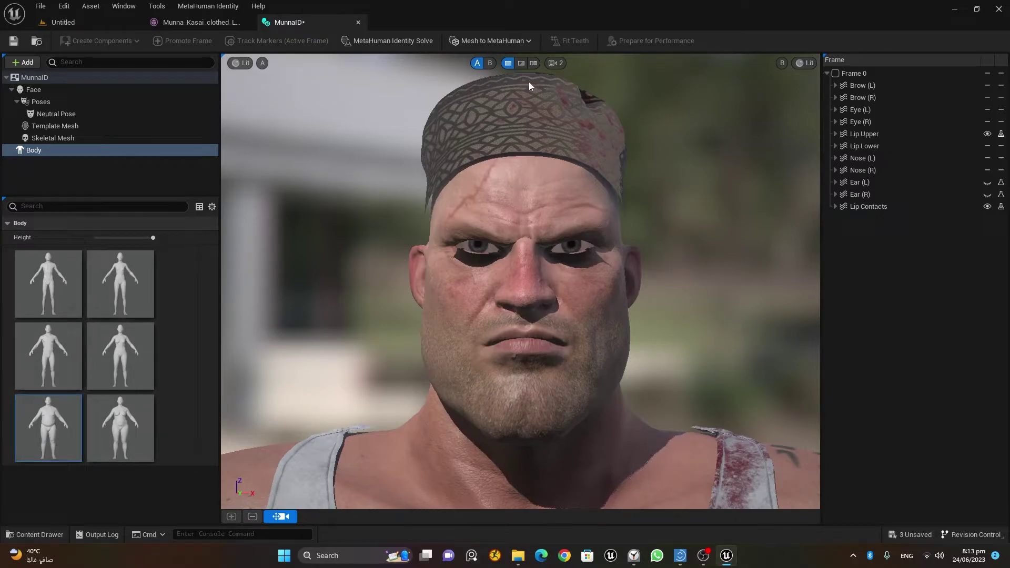
Auto-rig the identity as a skeletal mesh plus a full MetaHuman and acknowledge completion.
click(527, 41)
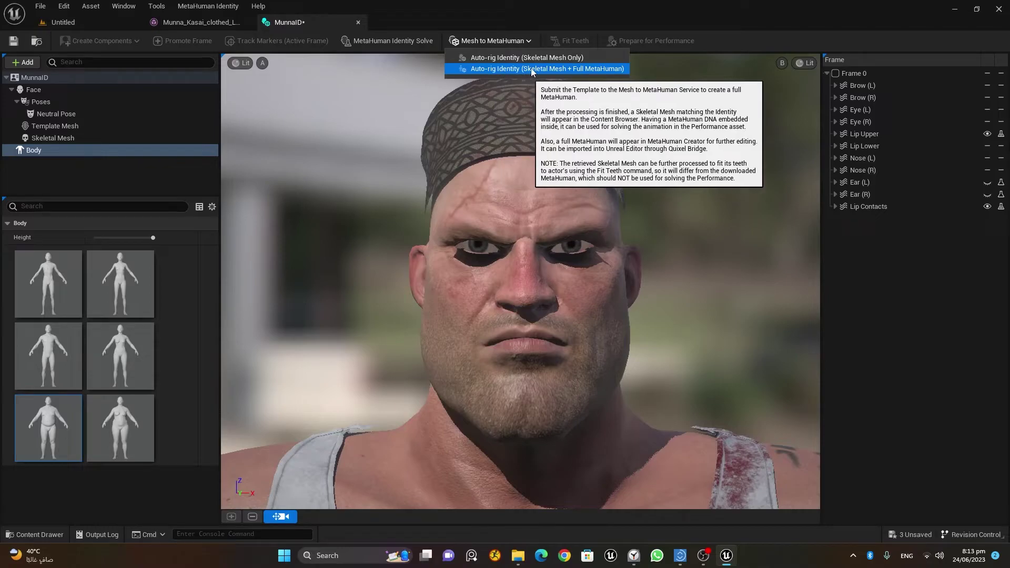
click(598, 69)
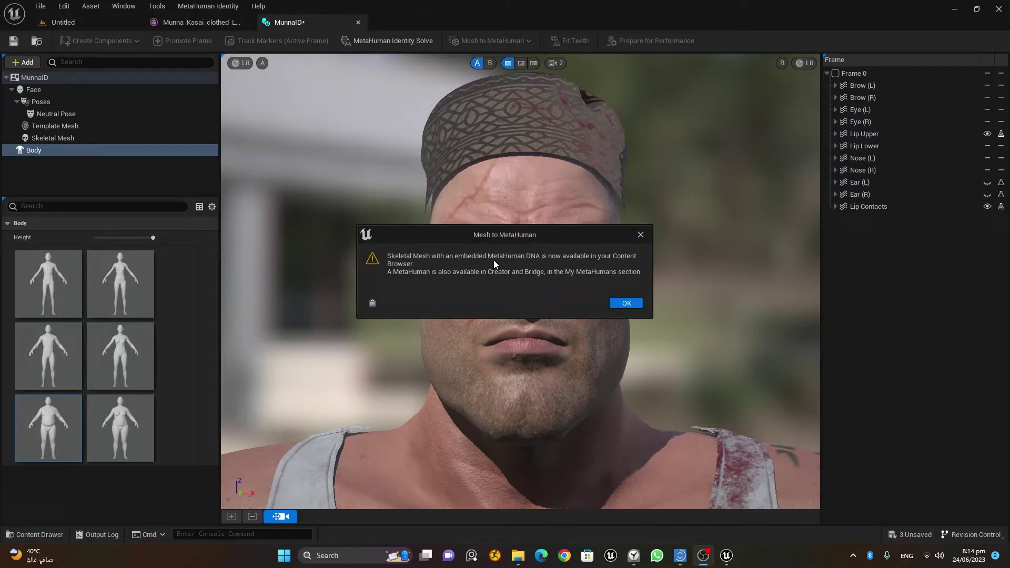
click(626, 303)
Save the MunnaID identity, then open Quixel Bridge from the Untitled level's Add menu.
click(14, 41)
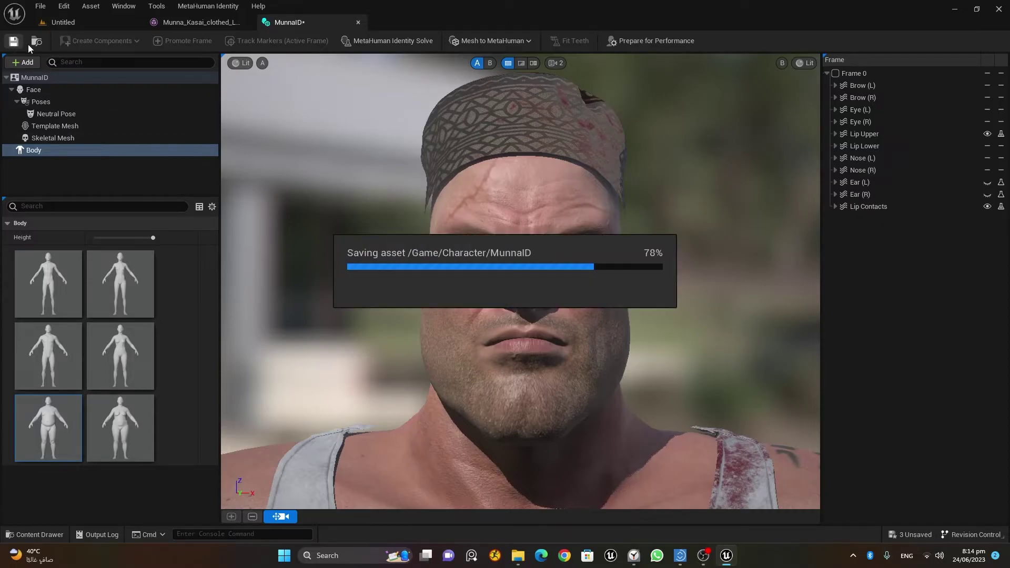
click(76, 27)
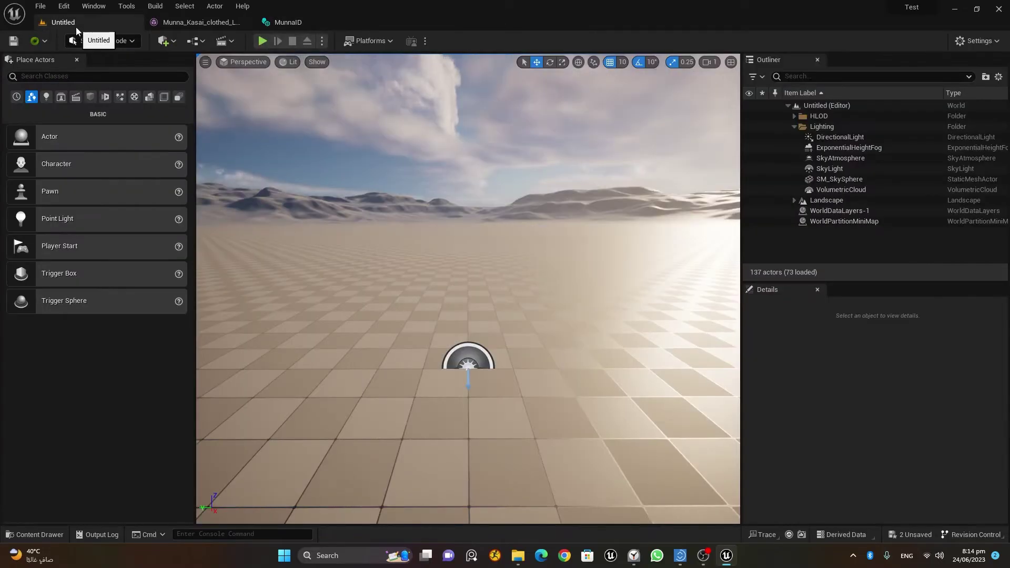
click(174, 42)
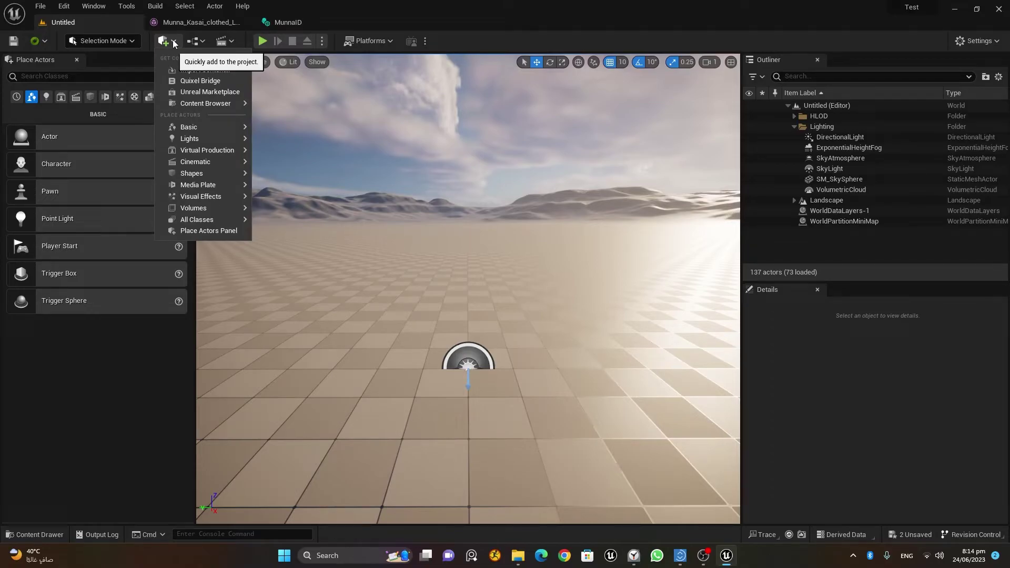
click(200, 80)
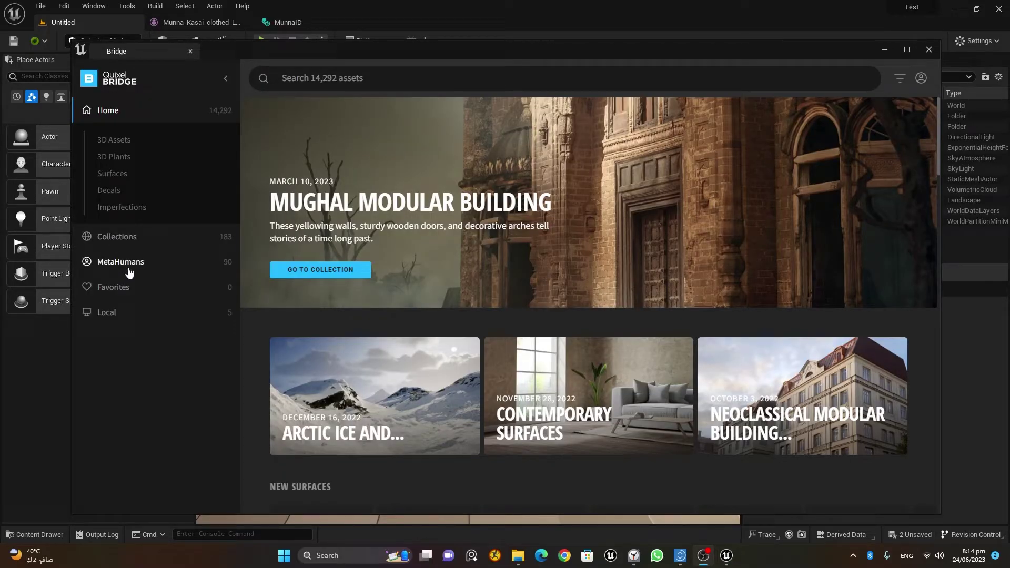
Select the MunnaID character under MetaHumans > My MetaHumans in Bridge.
click(128, 271)
click(133, 211)
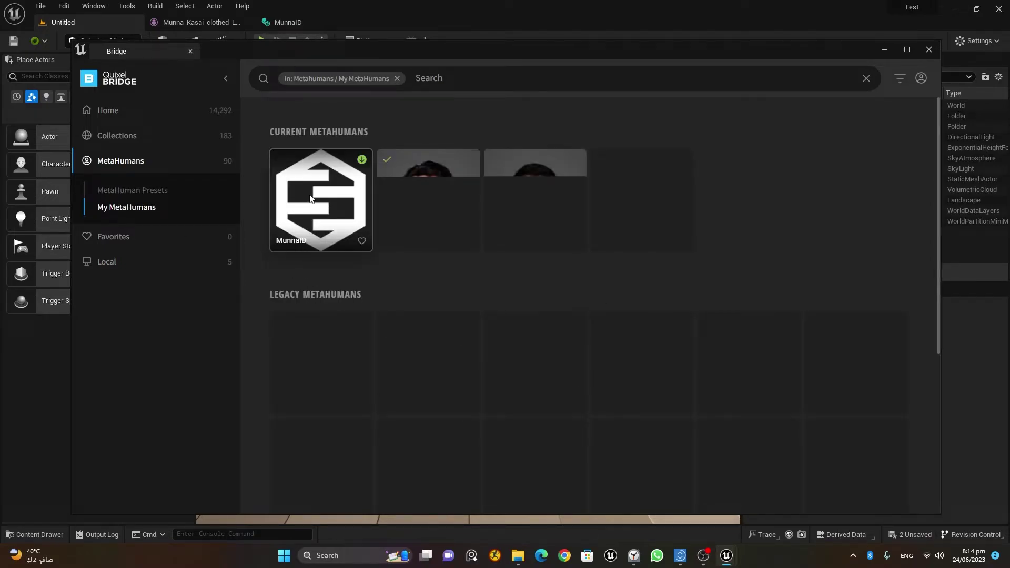
click(301, 247)
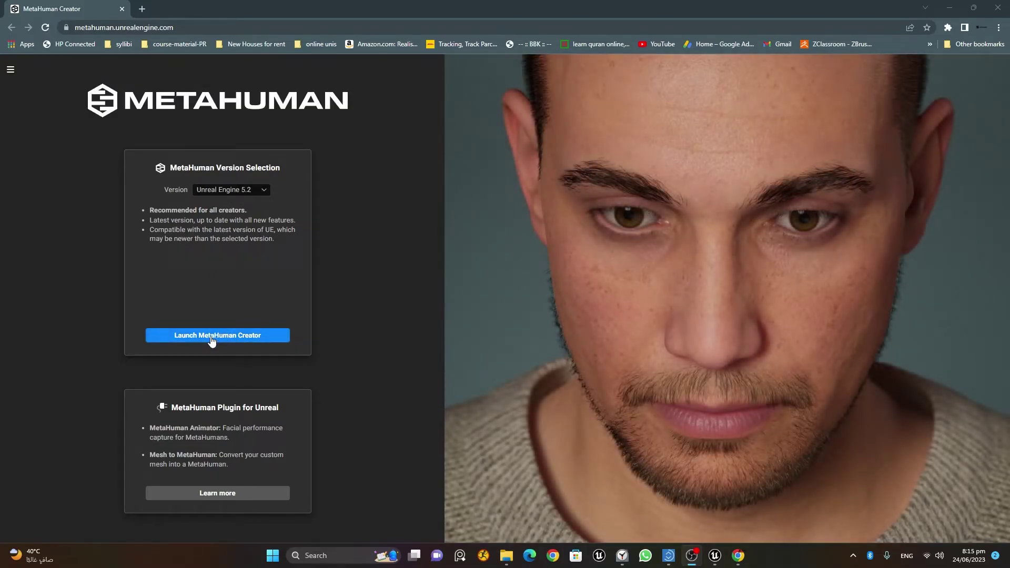
Launch MetaHuman Creator for Unreal Engine 5.2 from the version page.
click(212, 340)
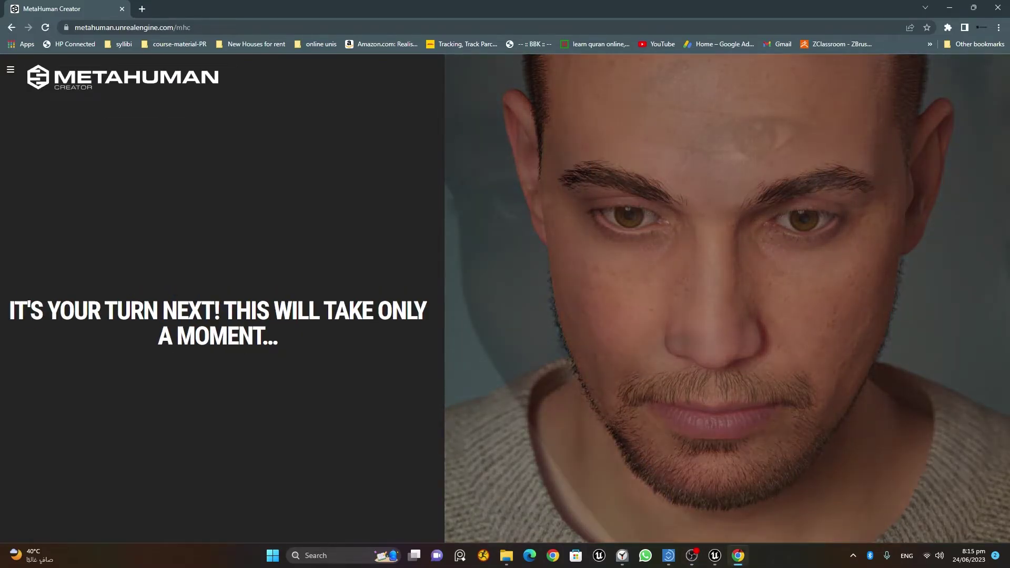